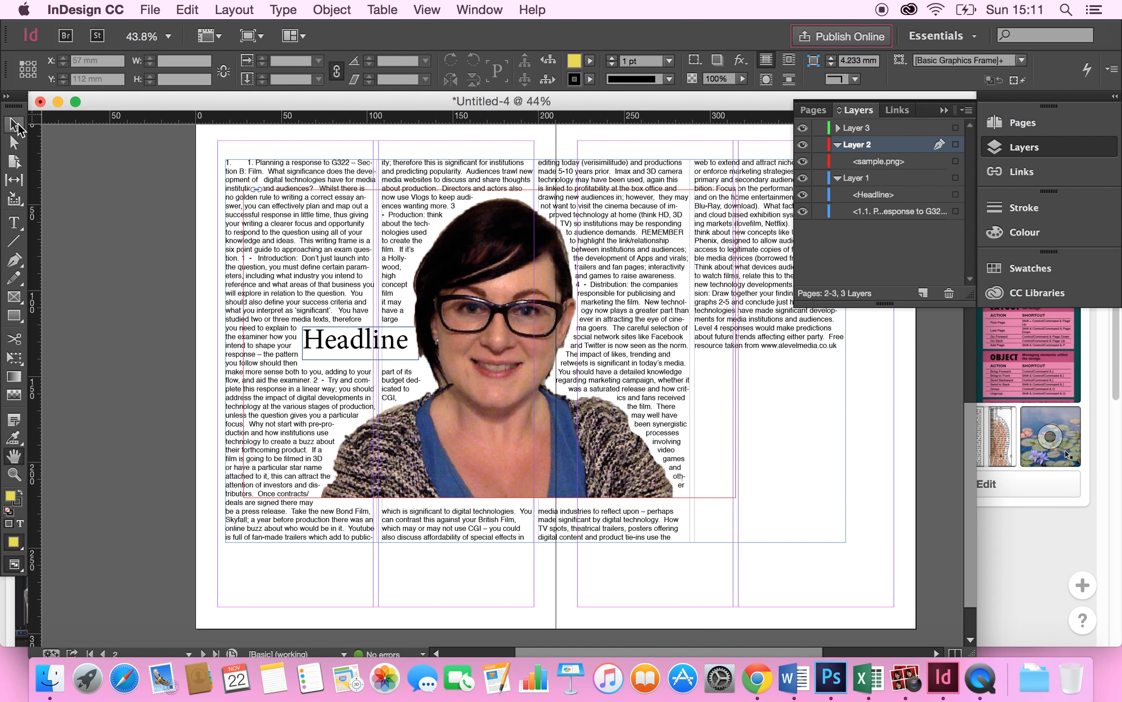
Set the fill colour to magenta pink with C 23, M 100, Y 0 and K 6.
{"action": "left_click", "coordinate": [17, 144]}
{"action": "left_click", "coordinate": [14, 125]}
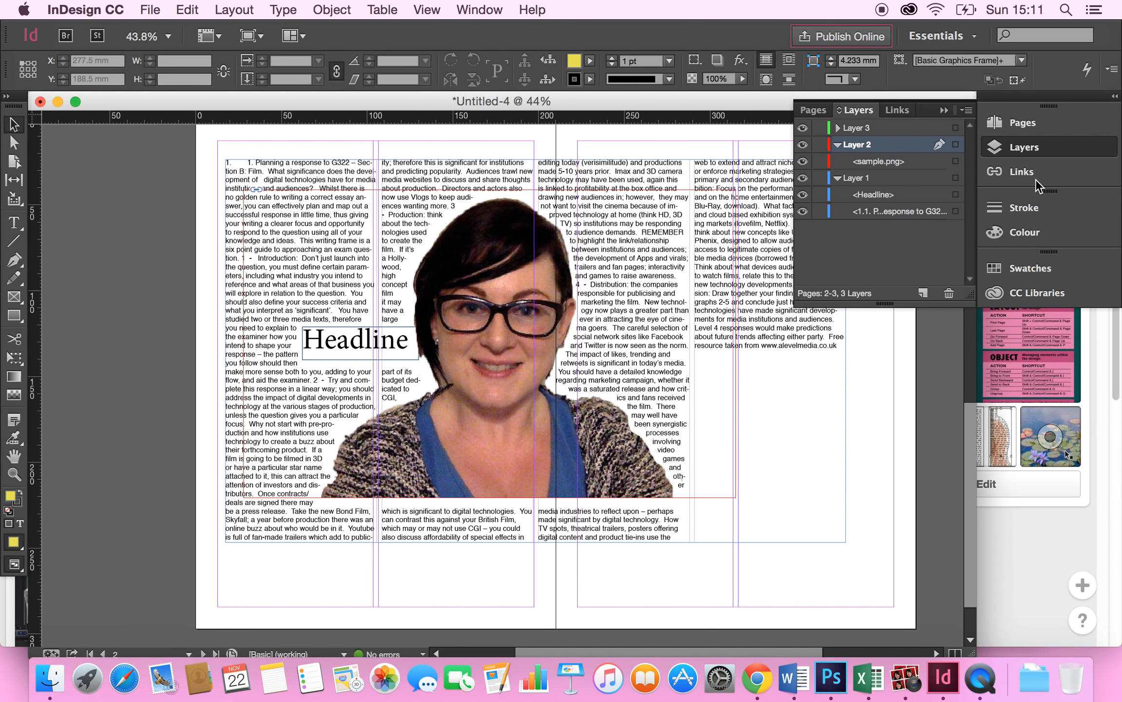
{"action": "left_click", "coordinate": [1037, 234]}
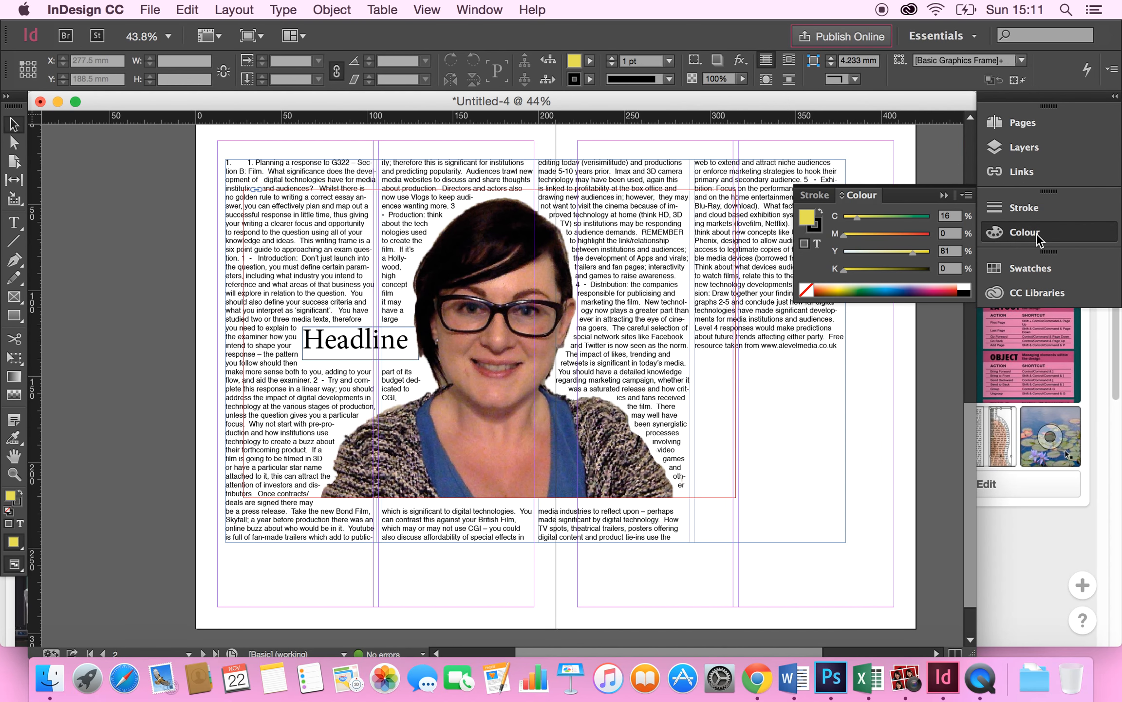
{"action": "left_click_drag", "start_coordinate": [903, 291], "coordinate": [827, 289]}
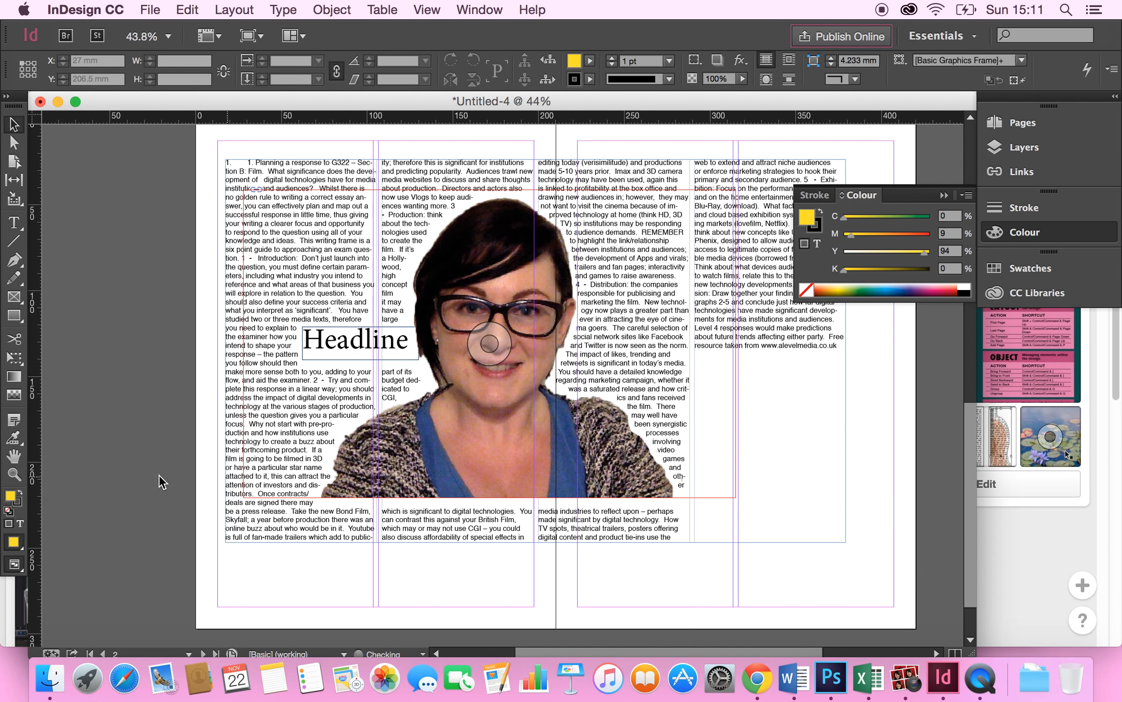
{"action": "left_click", "coordinate": [927, 290]}
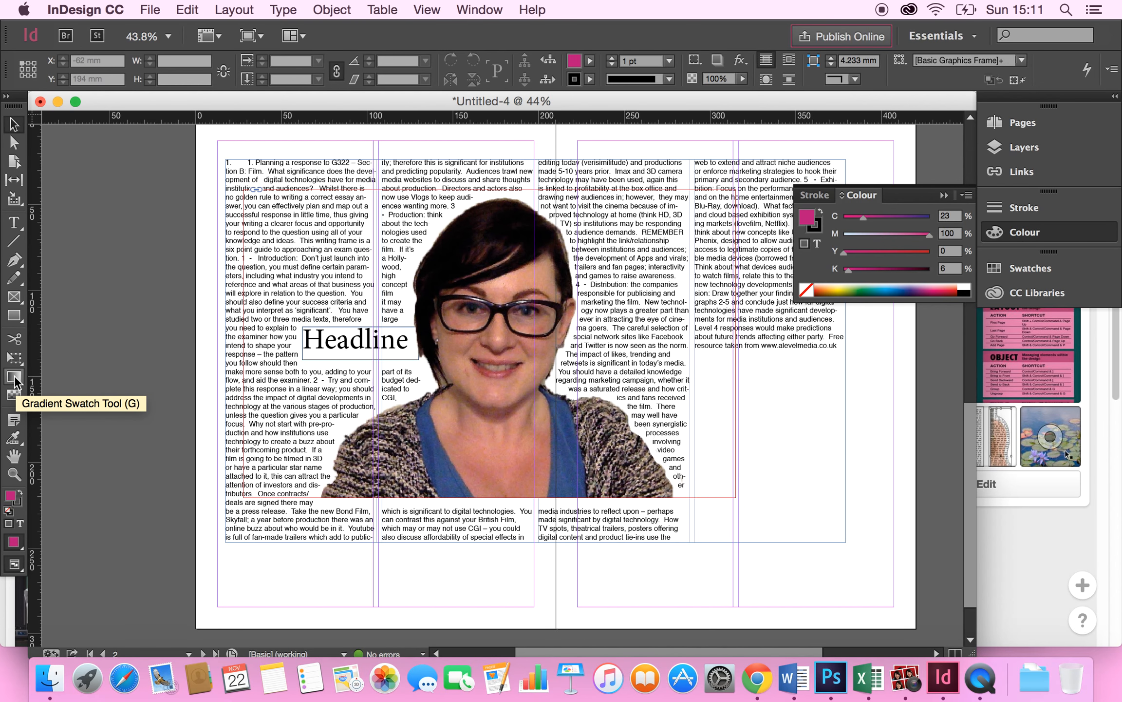
Draw a pink rectangle about 130.5 mm wide and 72 mm high in the lower part of the right-hand page.
{"action": "left_click", "coordinate": [13, 317]}
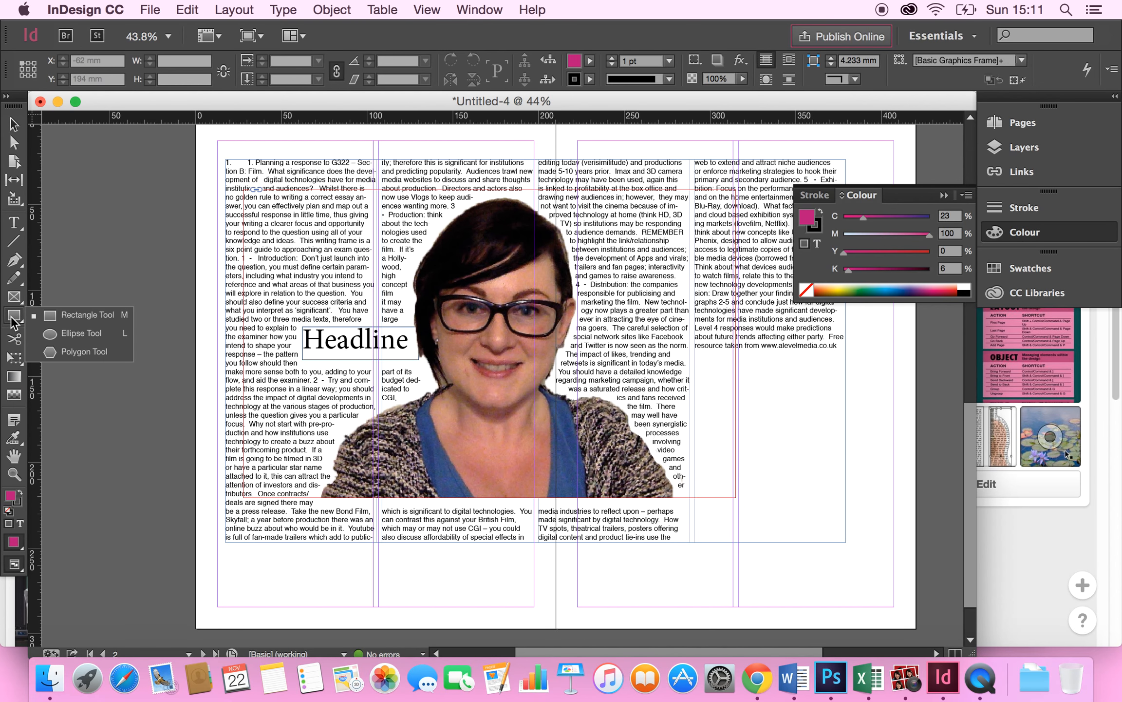
{"action": "left_click", "coordinate": [94, 314]}
{"action": "left_click_drag", "start_coordinate": [667, 390], "coordinate": [890, 514]}
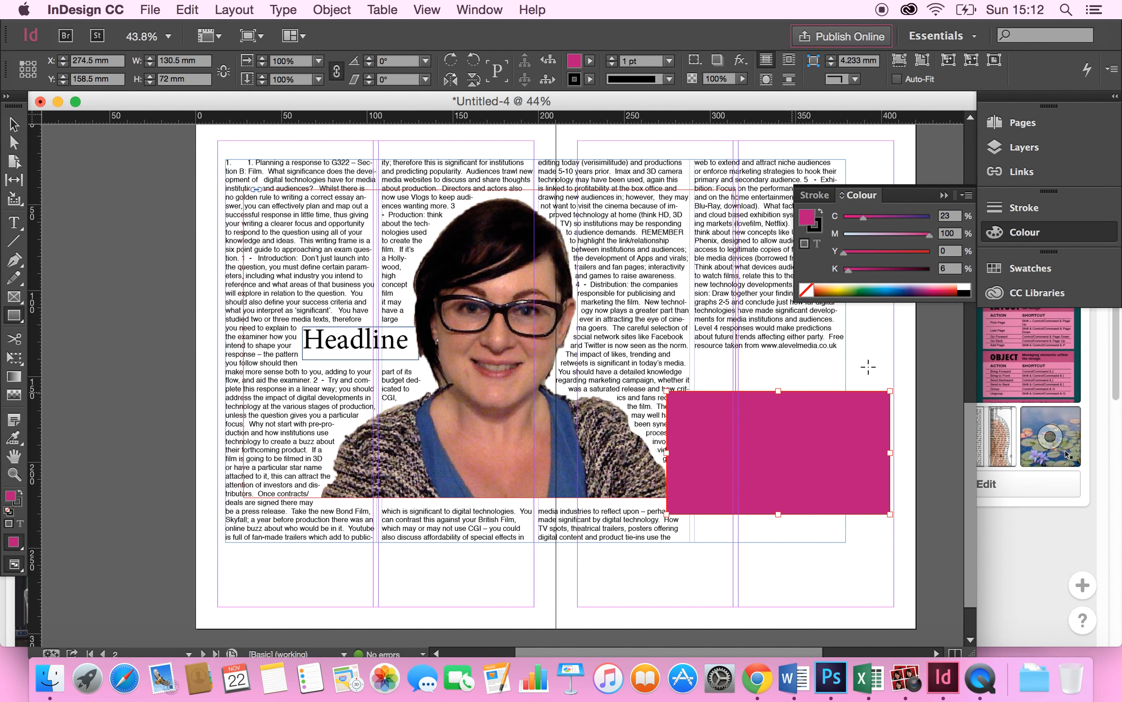
Move the pink rectangle over the portrait's face and stack it beneath sample.png within Layer 2.
{"action": "left_click", "coordinate": [1023, 147]}
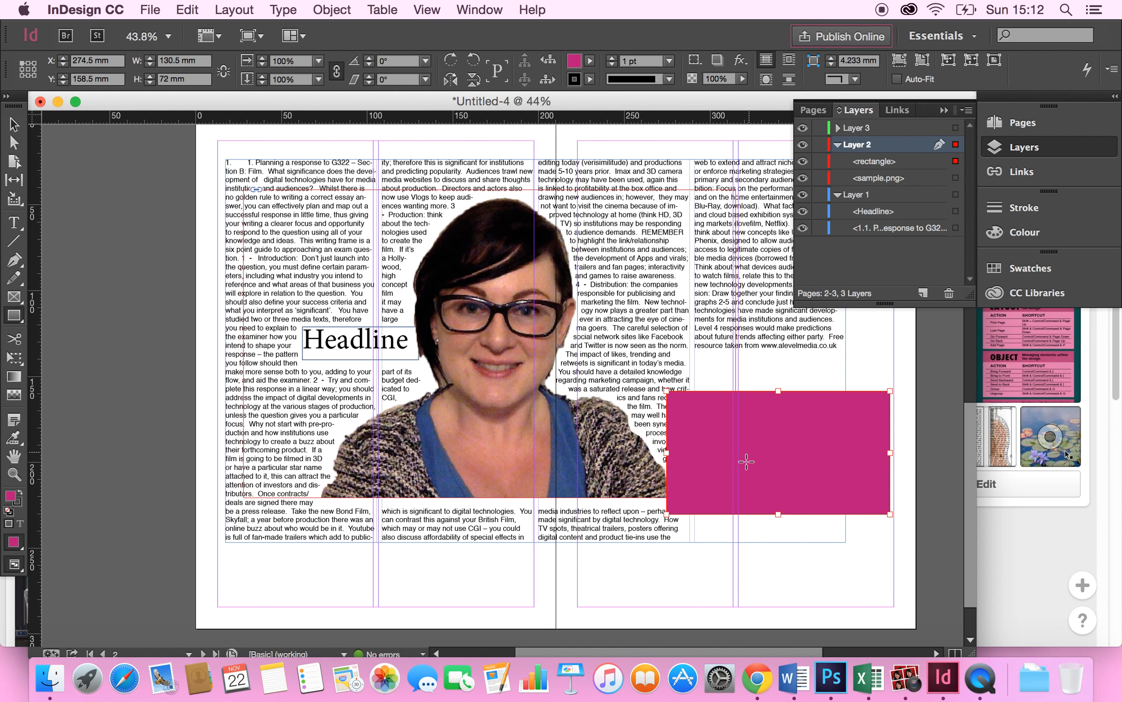
{"action": "left_click", "coordinate": [13, 124]}
{"action": "mouse_move", "coordinate": [793, 456]}
{"action": "left_mouse_down"}
{"action": "mouse_move", "coordinate": [828, 456]}
{"action": "mouse_move", "coordinate": [707, 433]}
{"action": "mouse_move", "coordinate": [789, 457]}
{"action": "left_mouse_up"}
{"action": "left_click_drag", "start_coordinate": [792, 391], "coordinate": [485, 290]}
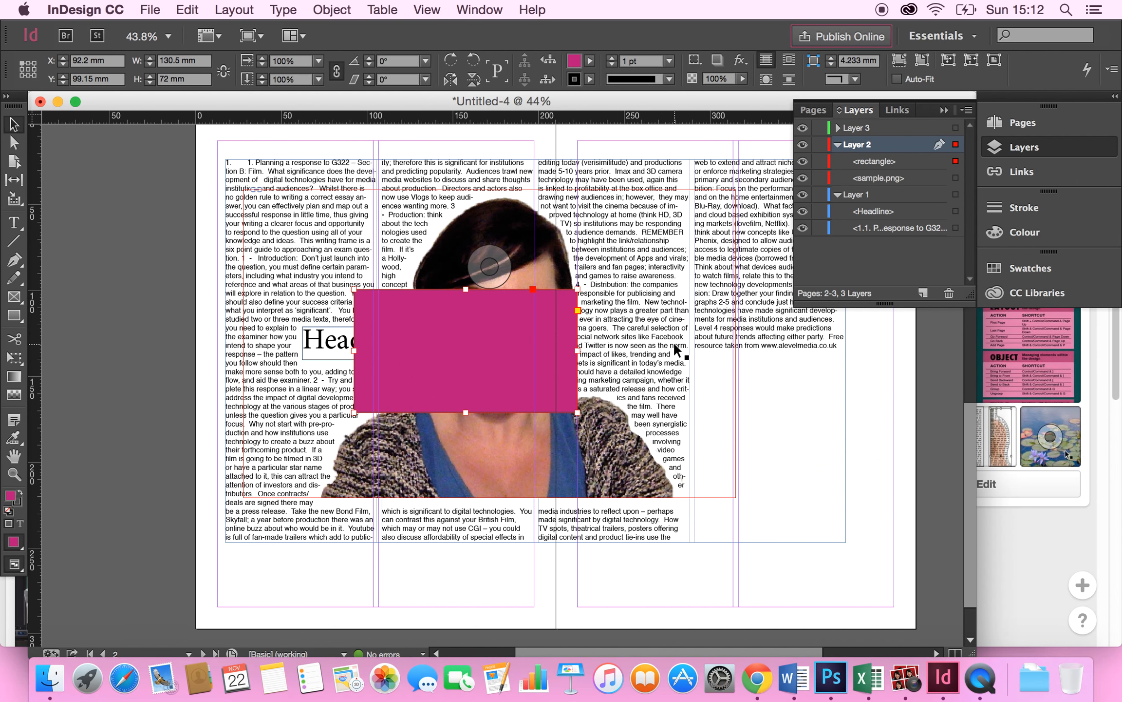
{"action": "left_click_drag", "start_coordinate": [890, 164], "coordinate": [894, 186]}
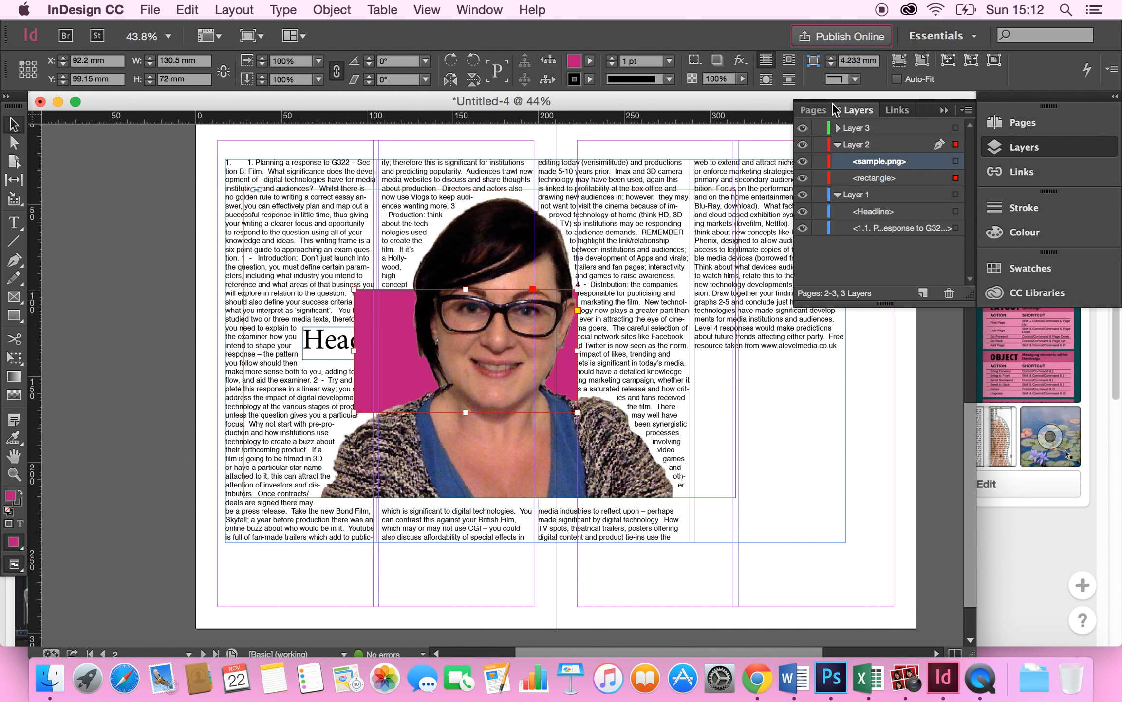
Turn on Auto-Fit and enlarge the pink rectangle behind the portrait to about 318 mm by 169.5 mm.
{"action": "left_click", "coordinate": [897, 79]}
{"action": "left_click_drag", "start_coordinate": [577, 290], "coordinate": [752, 206]}
{"action": "left_click_drag", "start_coordinate": [354, 412], "coordinate": [206, 497]}
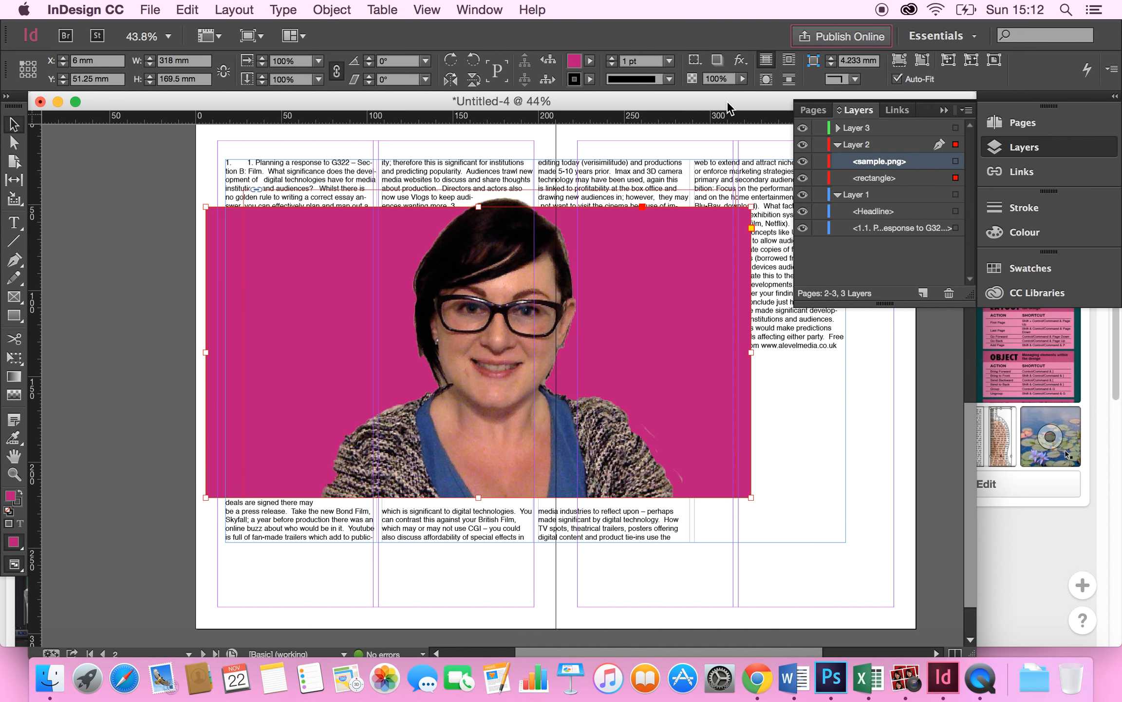
Reduce the pink rectangle's opacity to 37% and keep the Selection Tool active.
{"action": "left_click", "coordinate": [742, 78]}
{"action": "left_click_drag", "start_coordinate": [740, 94], "coordinate": [685, 106]}
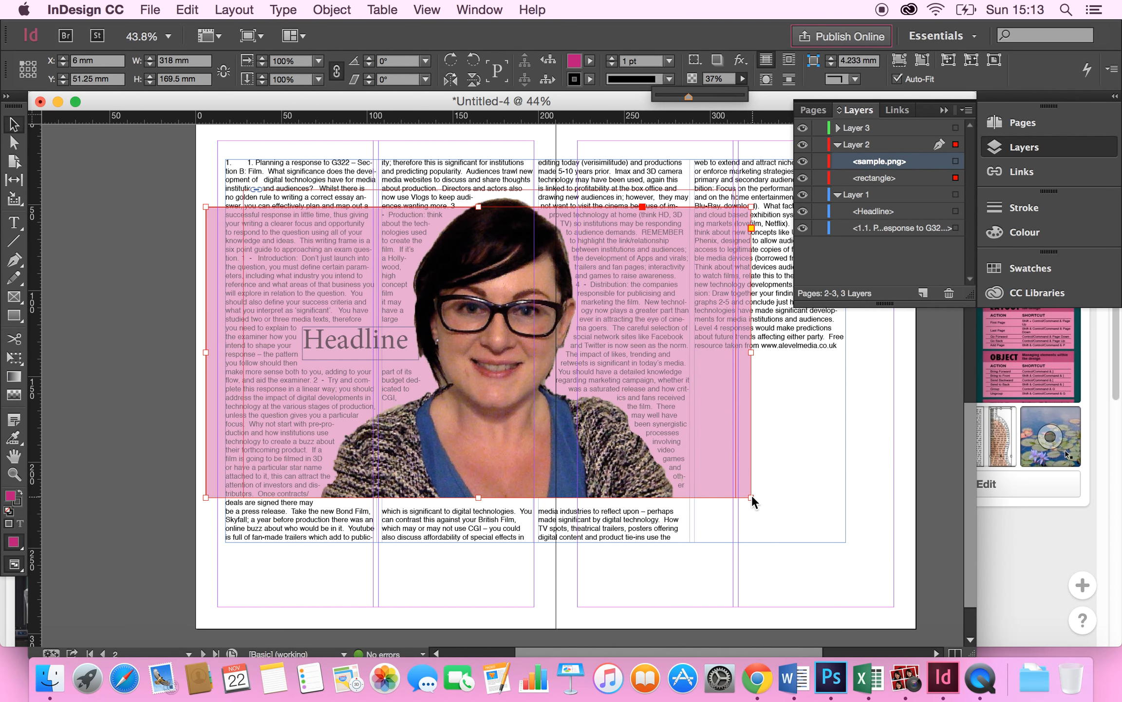
{"action": "left_click", "coordinate": [14, 143]}
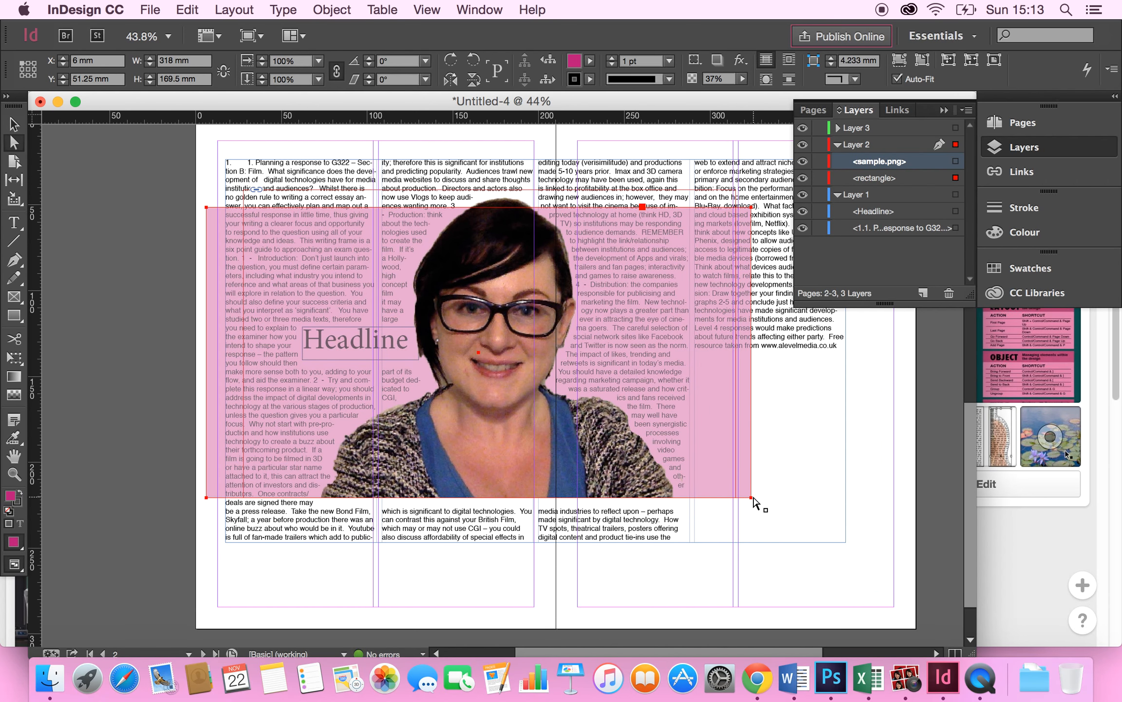
{"action": "left_click", "coordinate": [12, 127]}
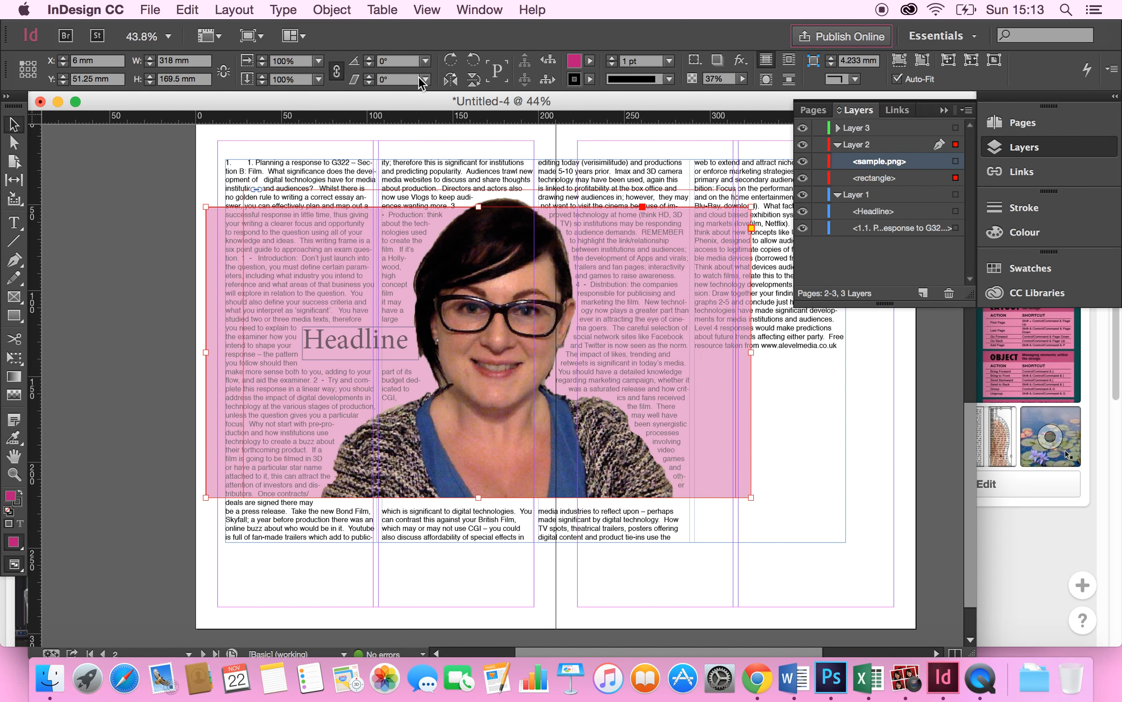
Rotate the pink rectangle by 11°.
{"action": "left_click", "coordinate": [450, 62]}
{"action": "left_click", "coordinate": [472, 63]}
{"action": "left_click", "coordinate": [370, 58]}
{"action": "left_click", "coordinate": [370, 58]}
{"action": "left_click", "coordinate": [370, 58]}
{"action": "left_click", "coordinate": [370, 58]}
{"action": "left_click", "coordinate": [371, 58]}
{"action": "left_click", "coordinate": [370, 58]}
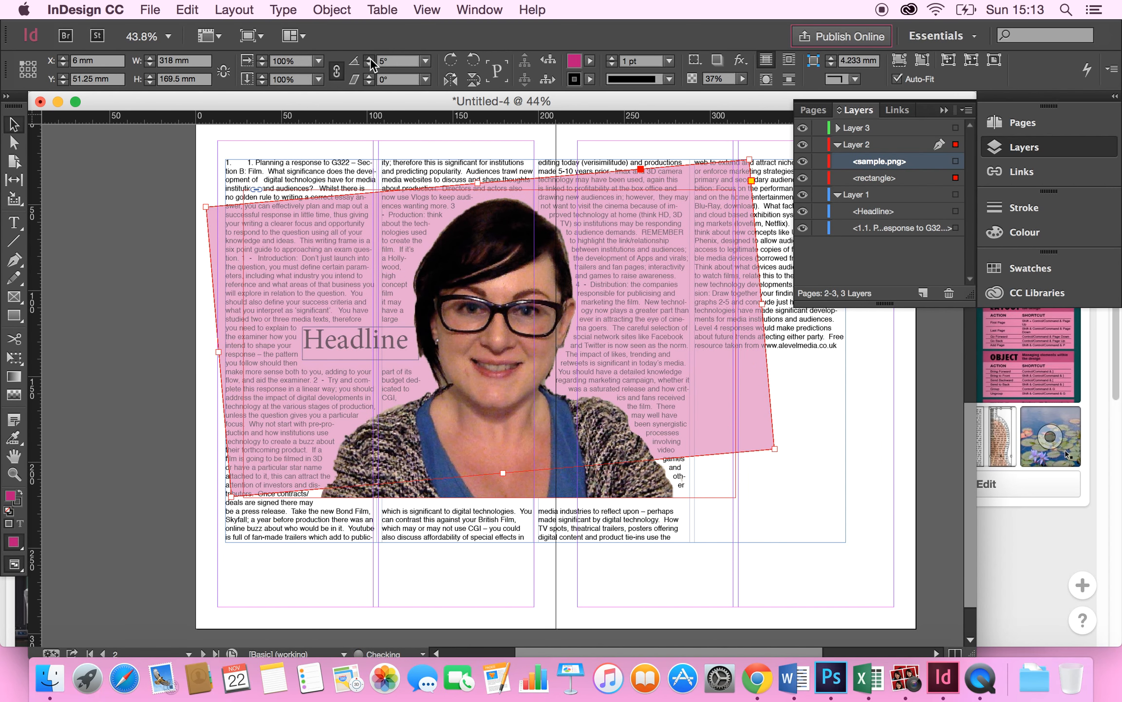
{"action": "left_click", "coordinate": [370, 58]}
{"action": "left_click", "coordinate": [370, 58]}
{"action": "left_click", "coordinate": [371, 58]}
{"action": "left_click", "coordinate": [371, 58]}
{"action": "left_click", "coordinate": [370, 58]}
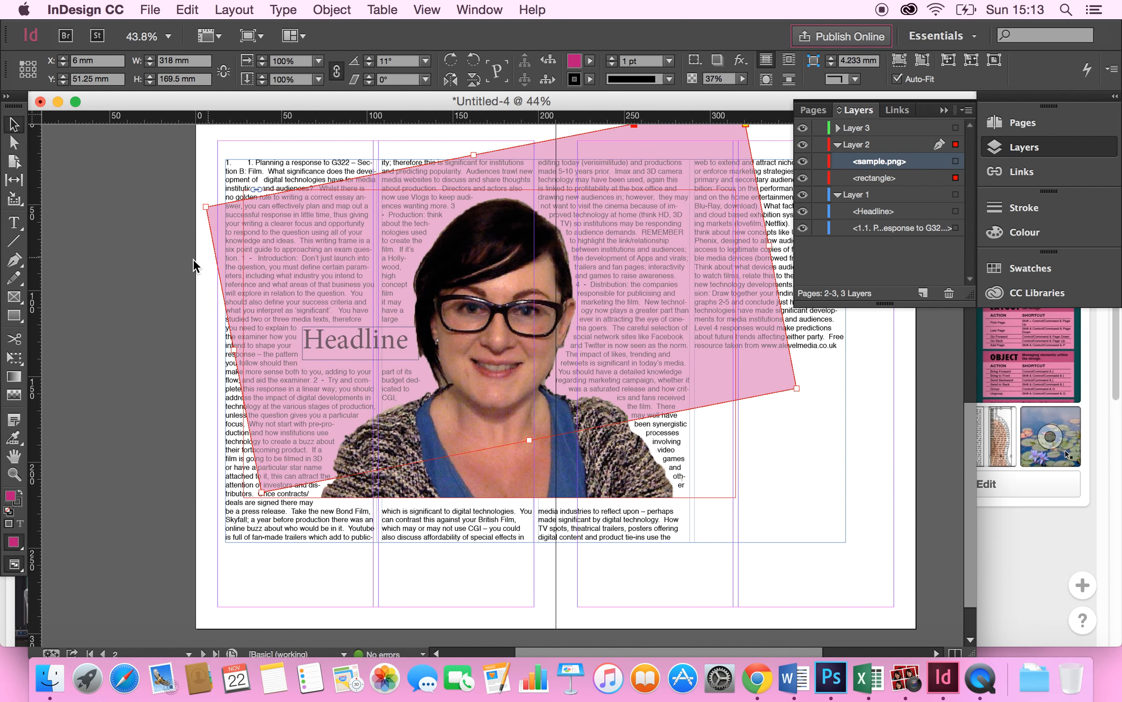
Draw a vertical line about 253.5 mm long between the third and fourth text columns and set its fill to [Registration].
{"action": "left_click", "coordinate": [15, 242]}
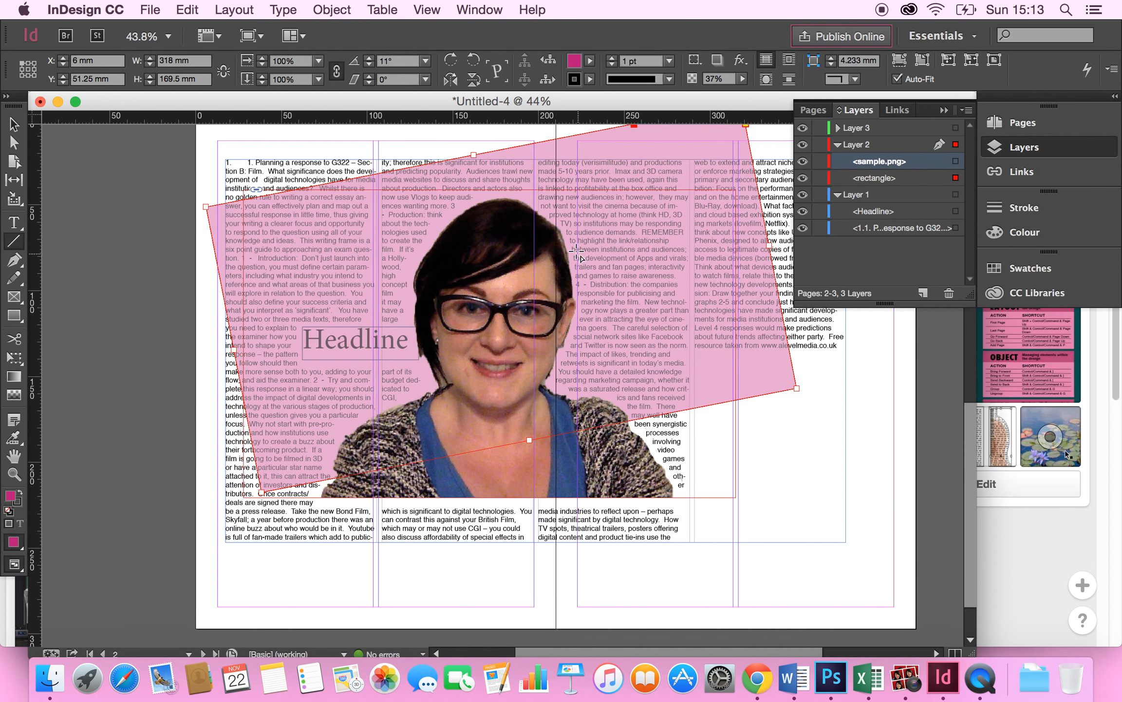
{"action": "left_click_drag", "start_coordinate": [689, 173], "coordinate": [690, 594]}
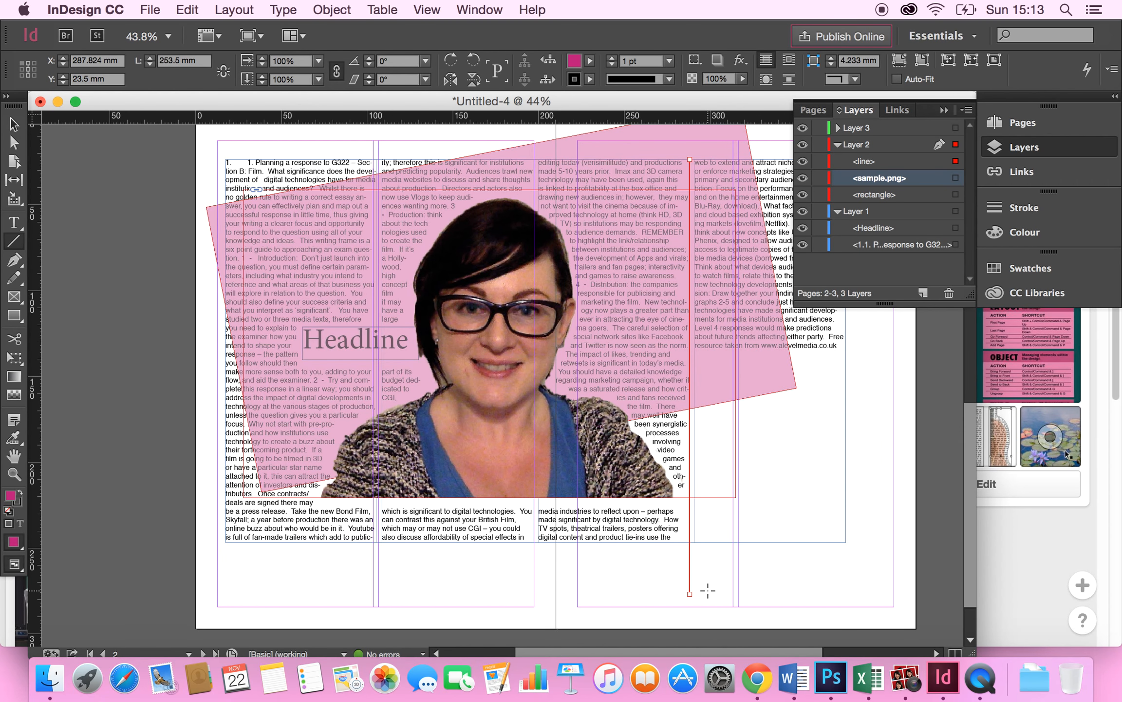
{"action": "left_click", "coordinate": [590, 61]}
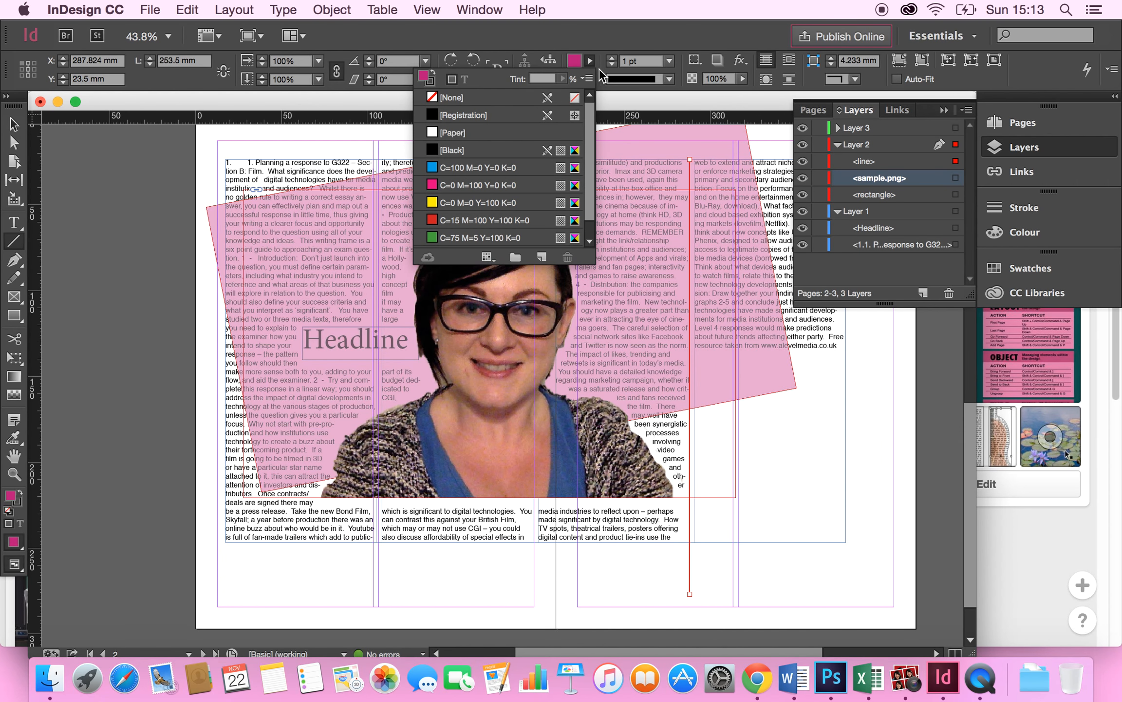
{"action": "left_click", "coordinate": [467, 117]}
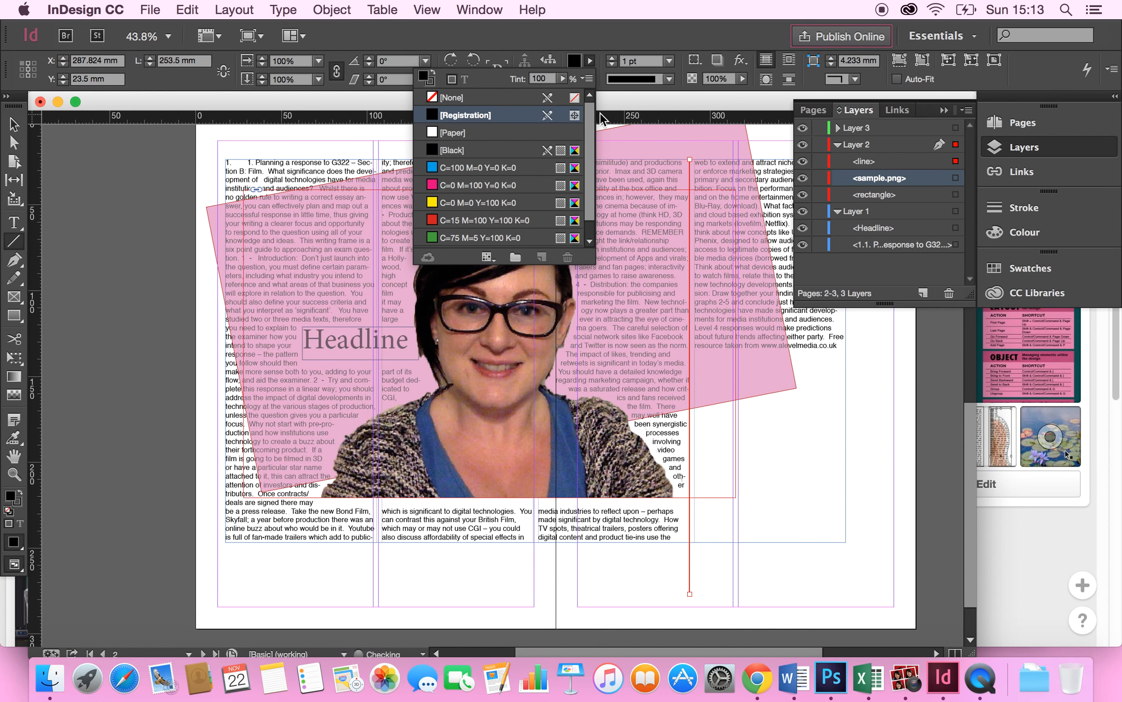
Set the vertical line's stroke type to Thick - Thick.
{"action": "left_click", "coordinate": [14, 124]}
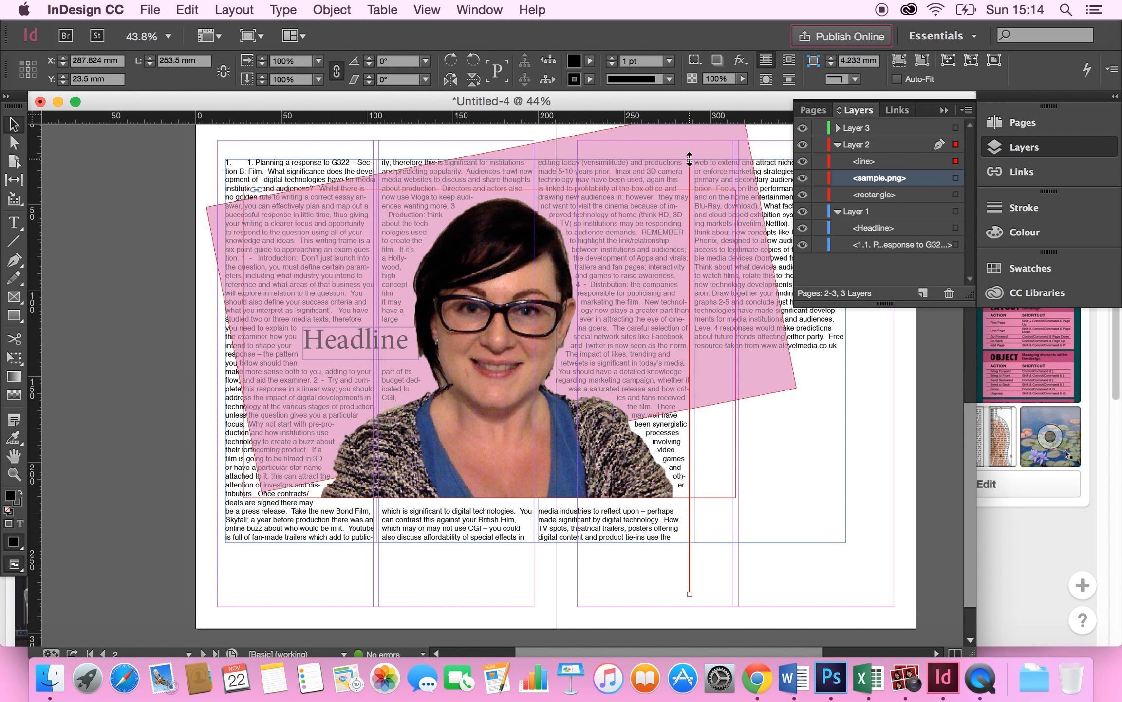
{"action": "left_click", "coordinate": [663, 76]}
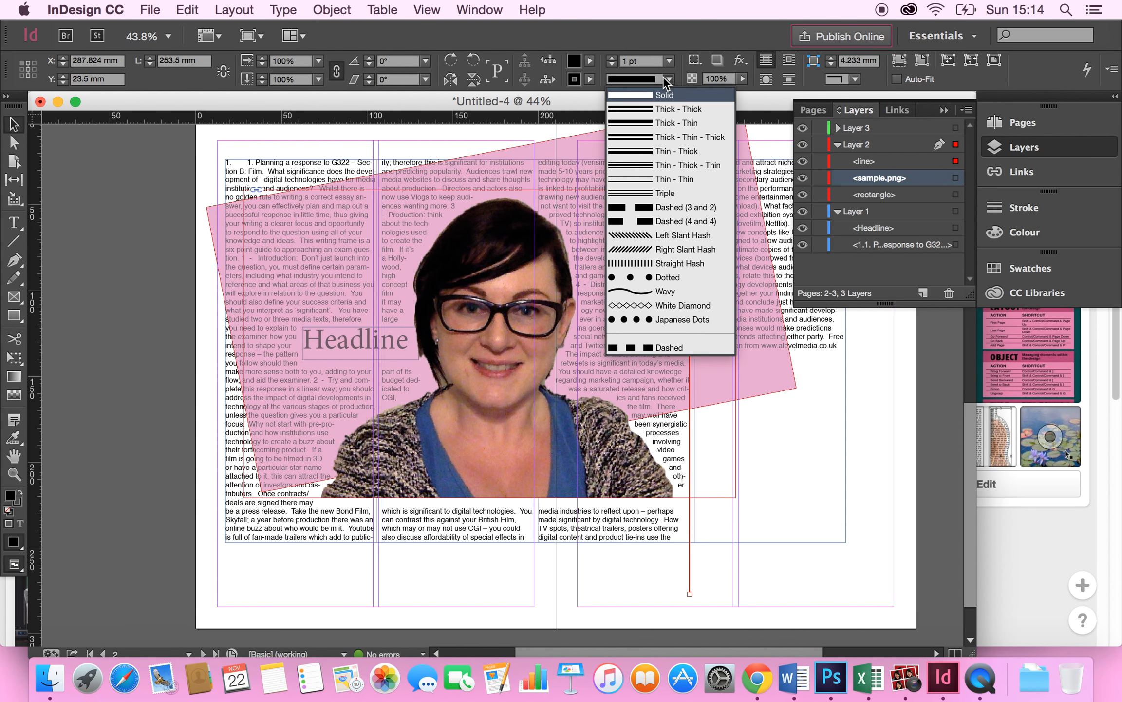
{"action": "left_click", "coordinate": [660, 111]}
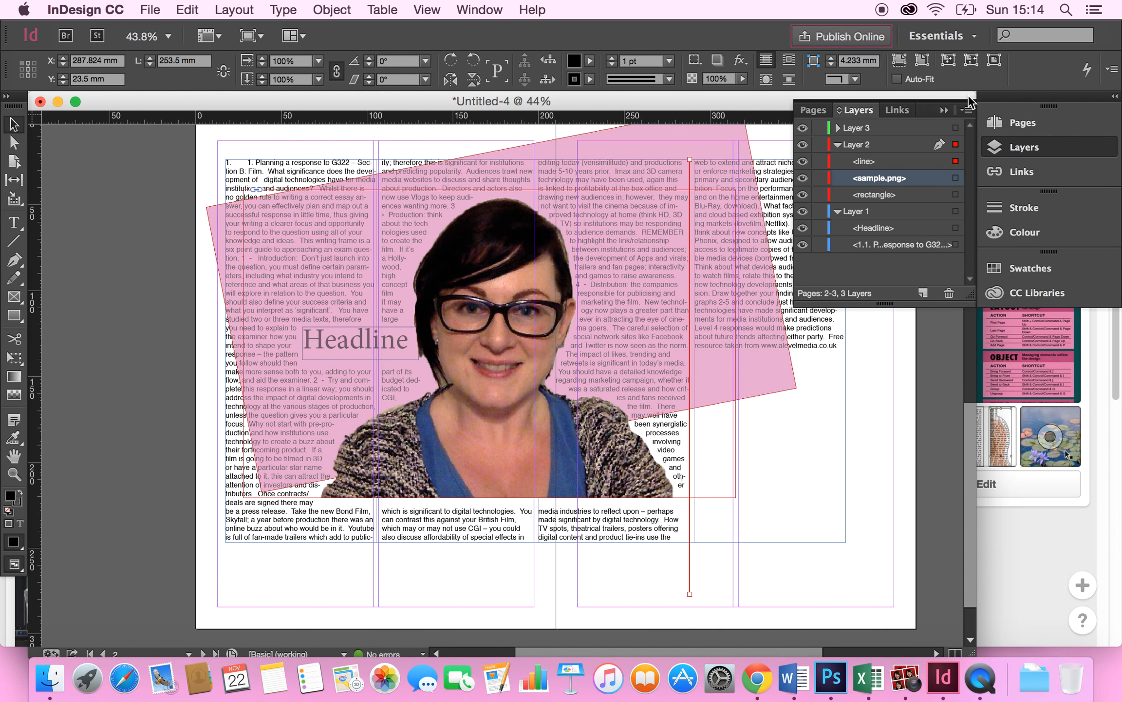
Move the vertical line from Layer 2 to Layer 3 and deselect it.
{"action": "left_click", "coordinate": [911, 161]}
{"action": "left_click_drag", "start_coordinate": [911, 162], "coordinate": [909, 128]}
{"action": "left_click", "coordinate": [783, 589]}
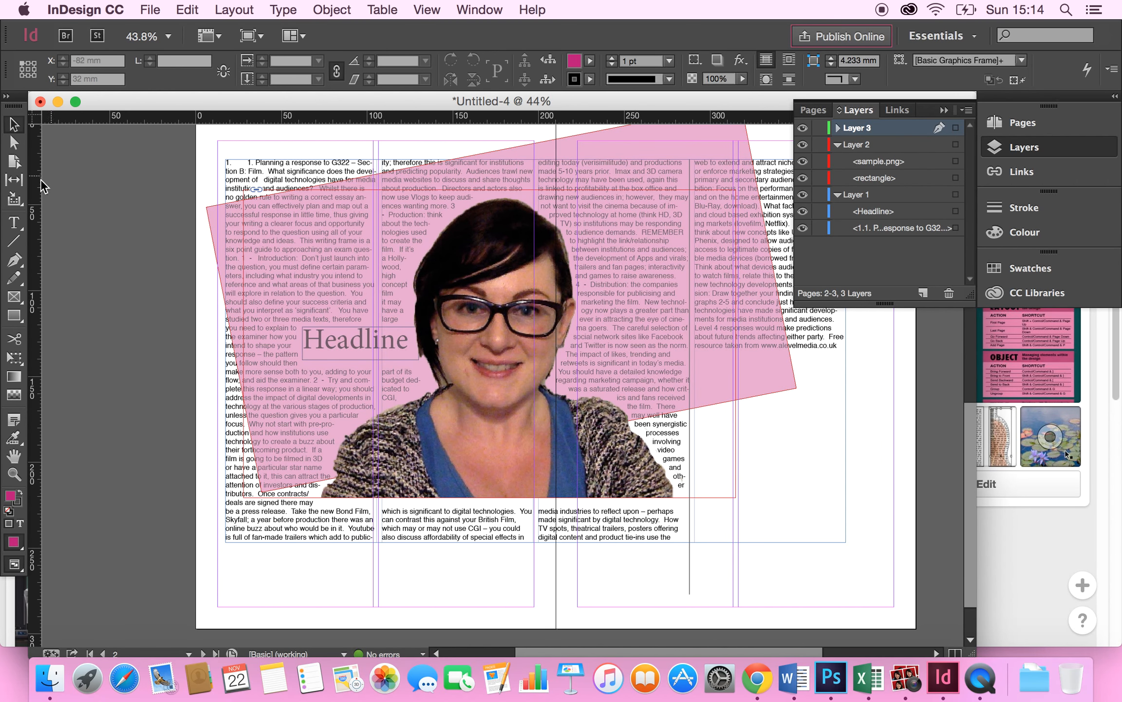
Use the Gap Tool to widen the gap between the spread's left edge and the body text frame.
{"action": "left_click", "coordinate": [10, 185]}
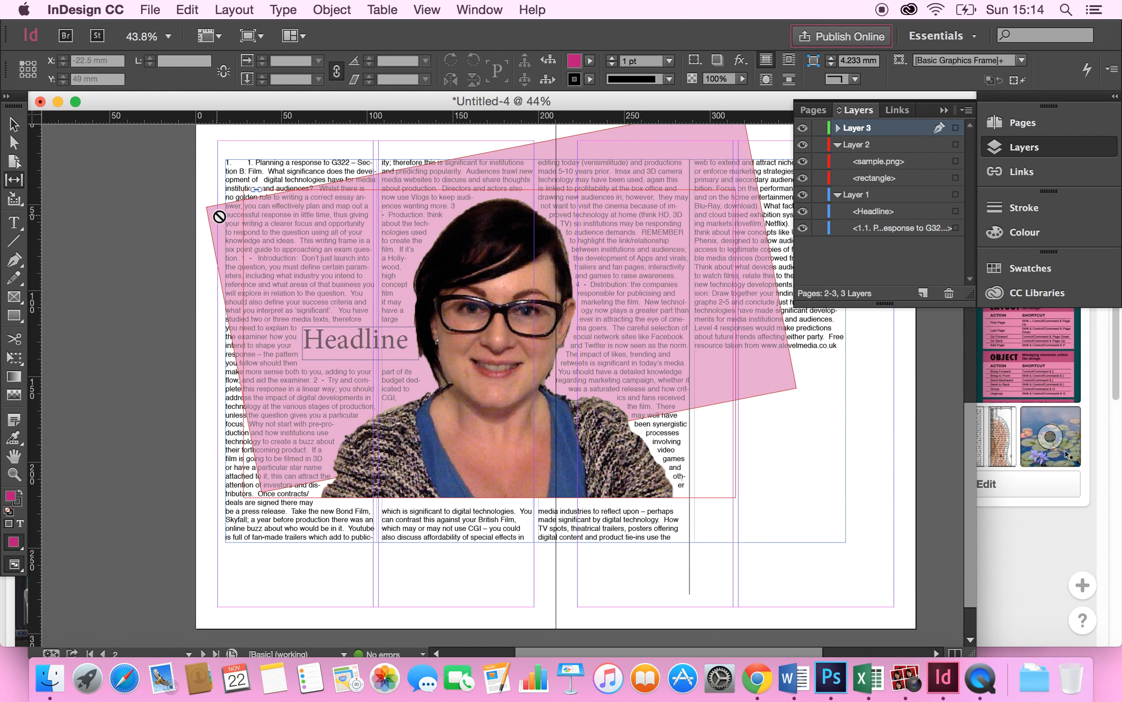
{"action": "left_click_drag", "start_coordinate": [214, 191], "coordinate": [228, 145]}
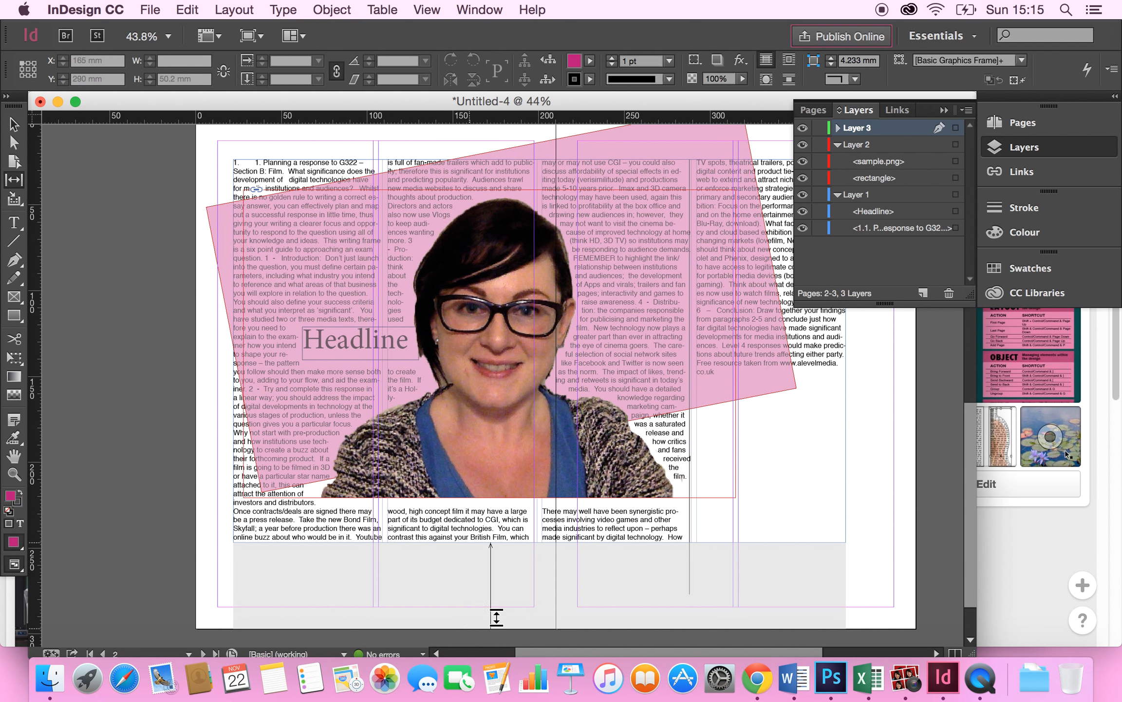
{"action": "left_click", "coordinate": [13, 124]}
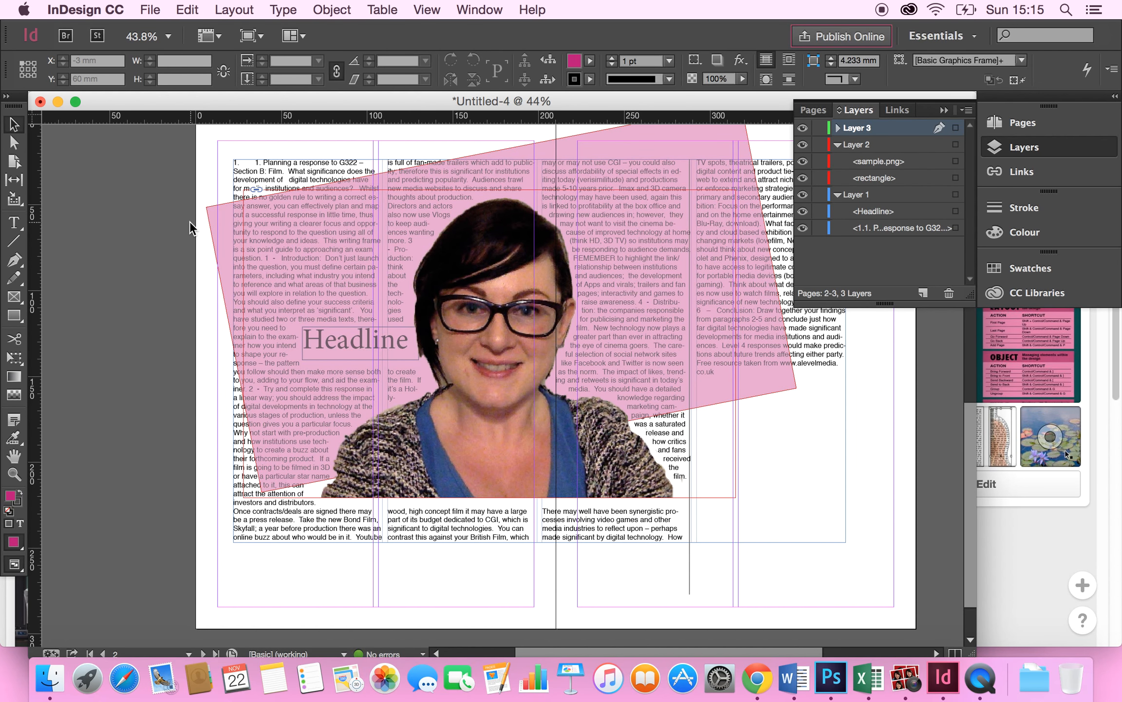
Collapse the layers list, view the spread in Preview screen mode and return it to Normal.
{"action": "left_click", "coordinate": [945, 112]}
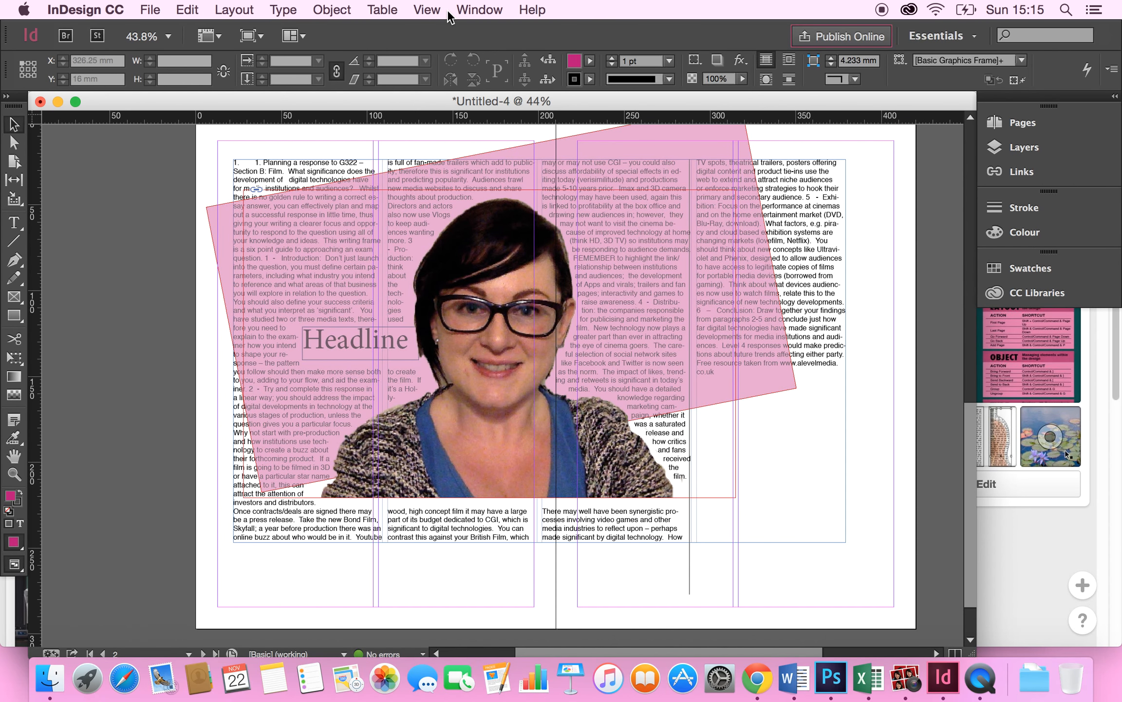
{"action": "left_click", "coordinate": [475, 11]}
{"action": "mouse_move", "coordinate": [430, 17]}
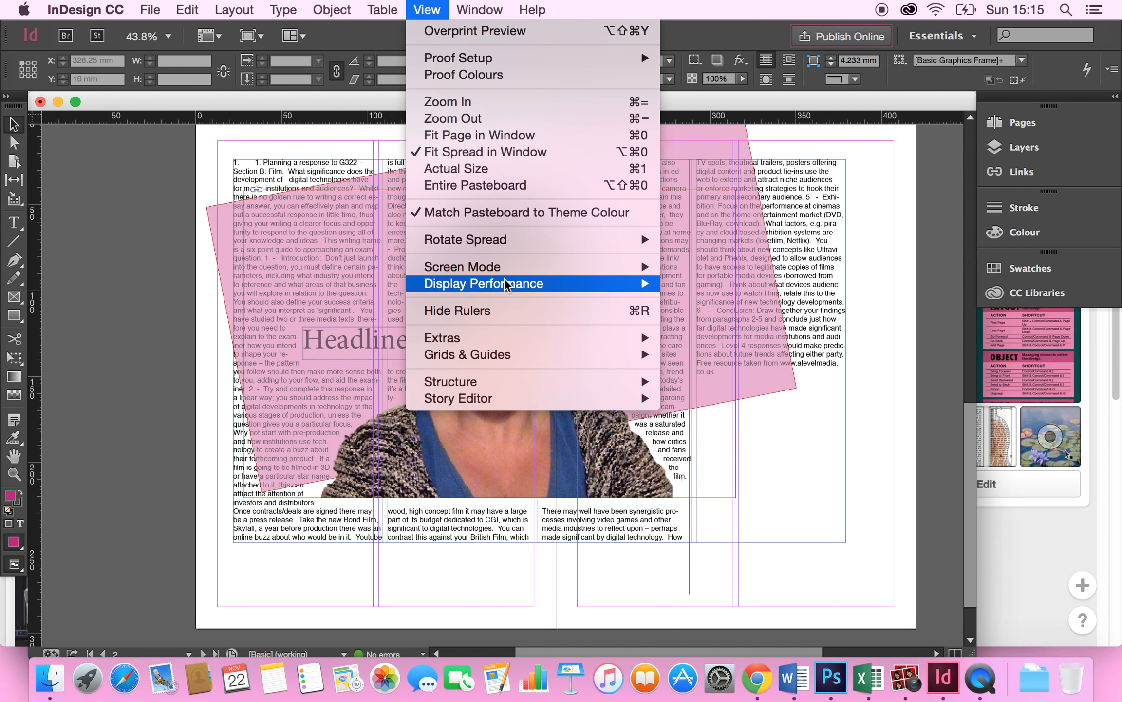
{"action": "mouse_move", "coordinate": [508, 271]}
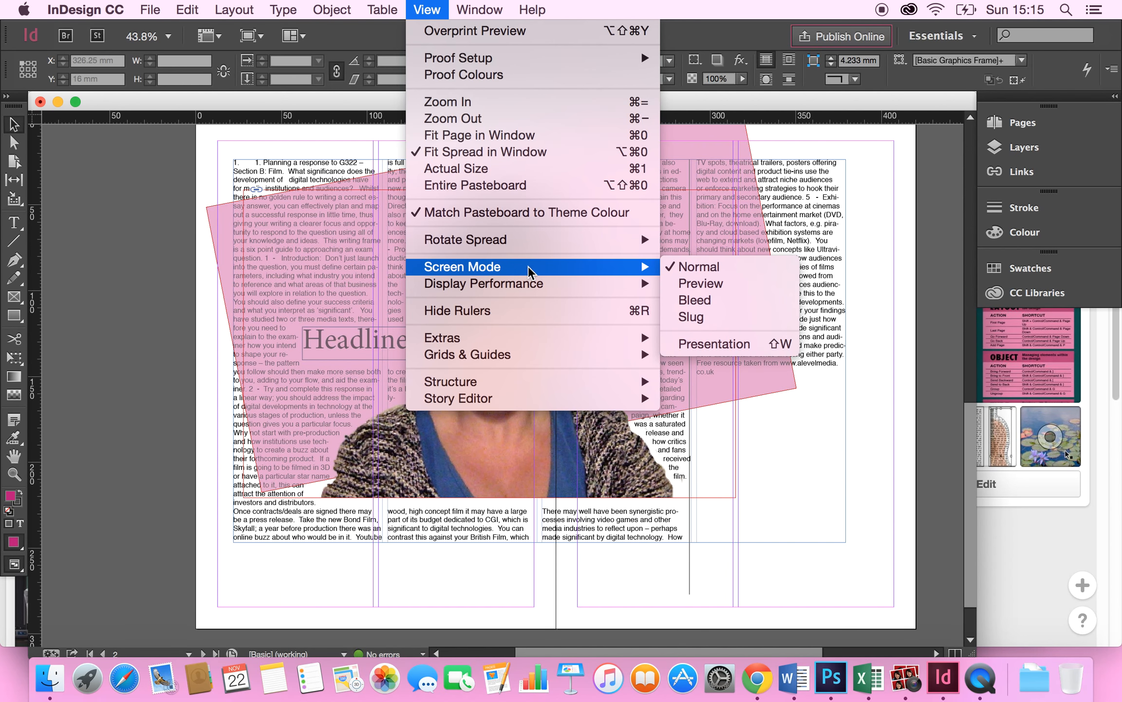
{"action": "left_click", "coordinate": [691, 287]}
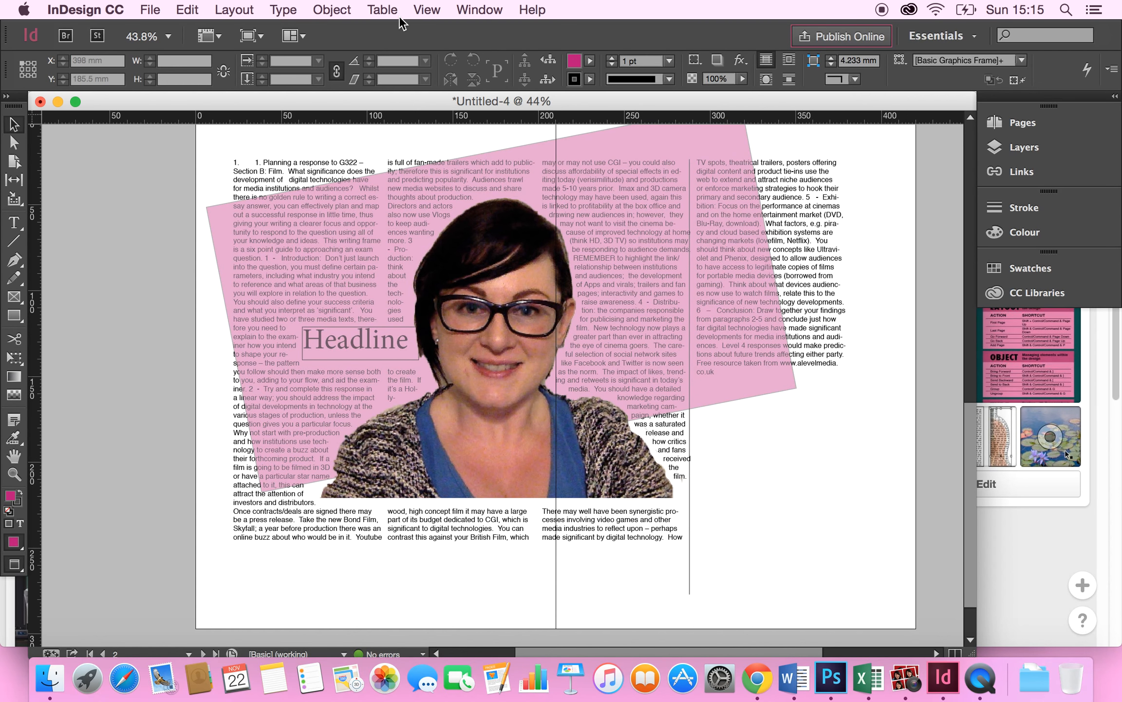
{"action": "left_click", "coordinate": [433, 12]}
{"action": "mouse_move", "coordinate": [487, 270]}
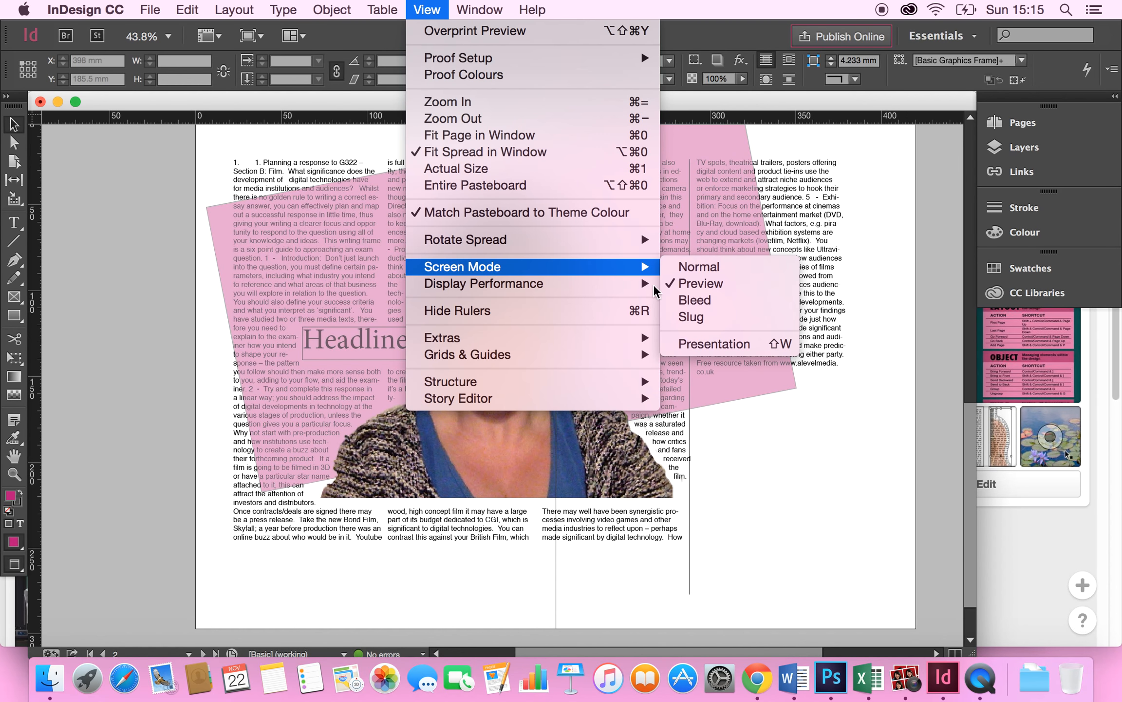
{"action": "left_click", "coordinate": [709, 276]}
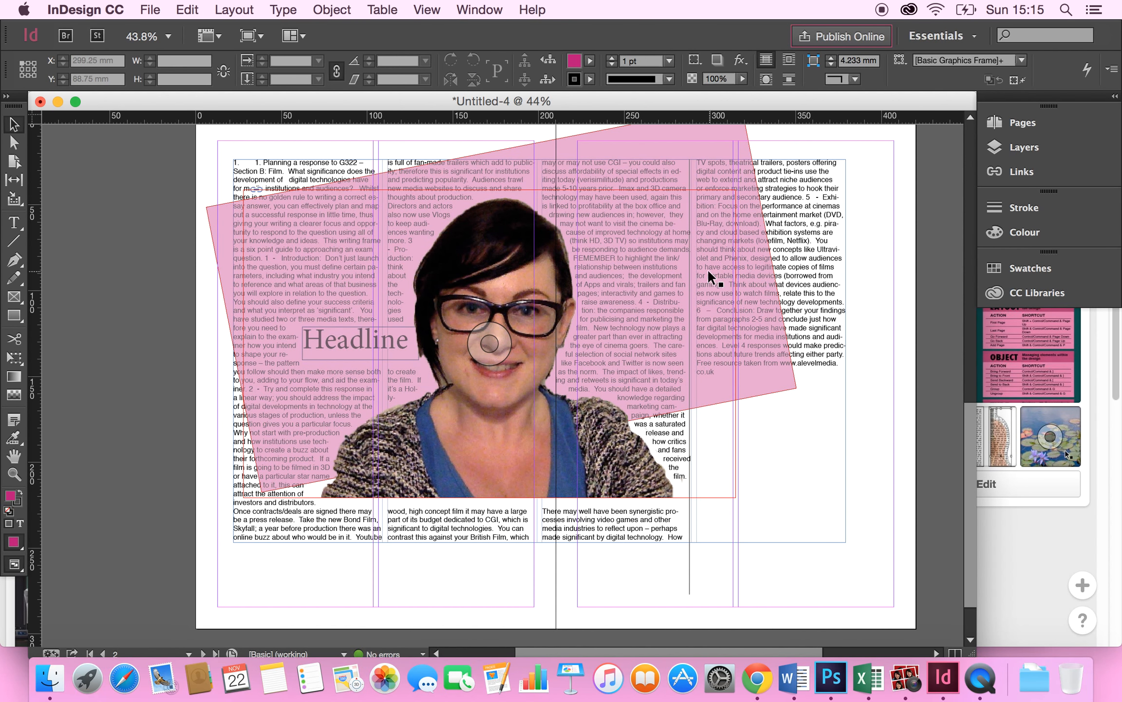
Set the display performance to High Quality Display.
{"action": "left_click", "coordinate": [382, 10]}
{"action": "mouse_move", "coordinate": [427, 10]}
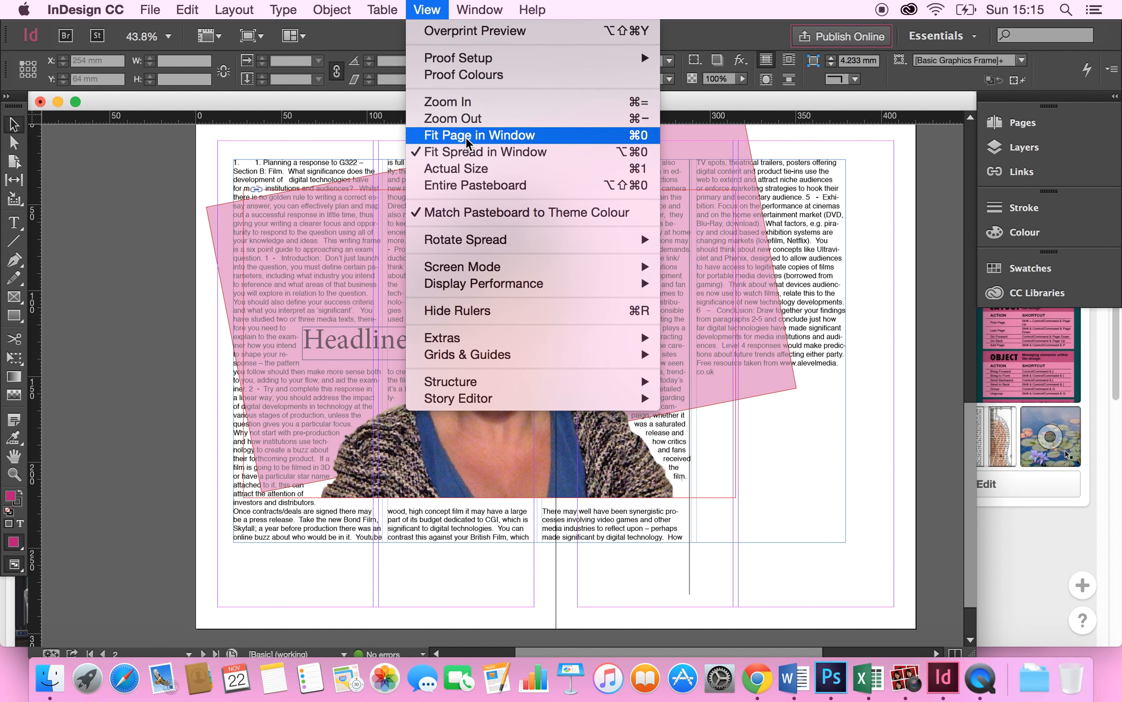
{"action": "mouse_move", "coordinate": [509, 283]}
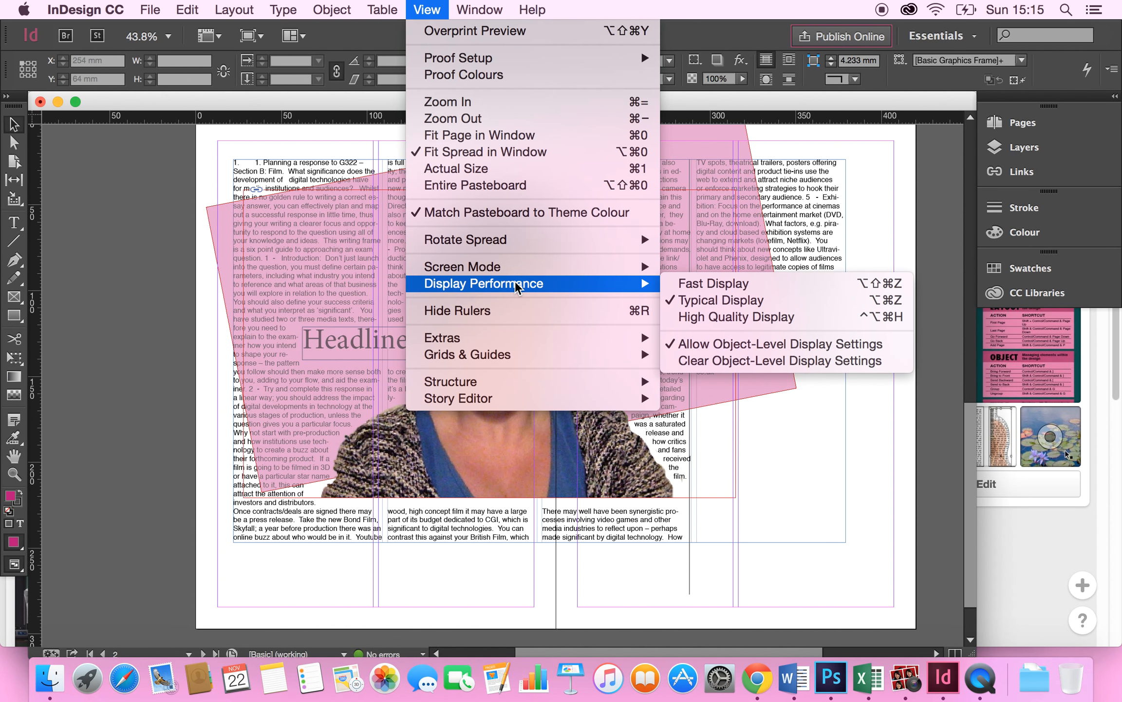
{"action": "left_click", "coordinate": [778, 316]}
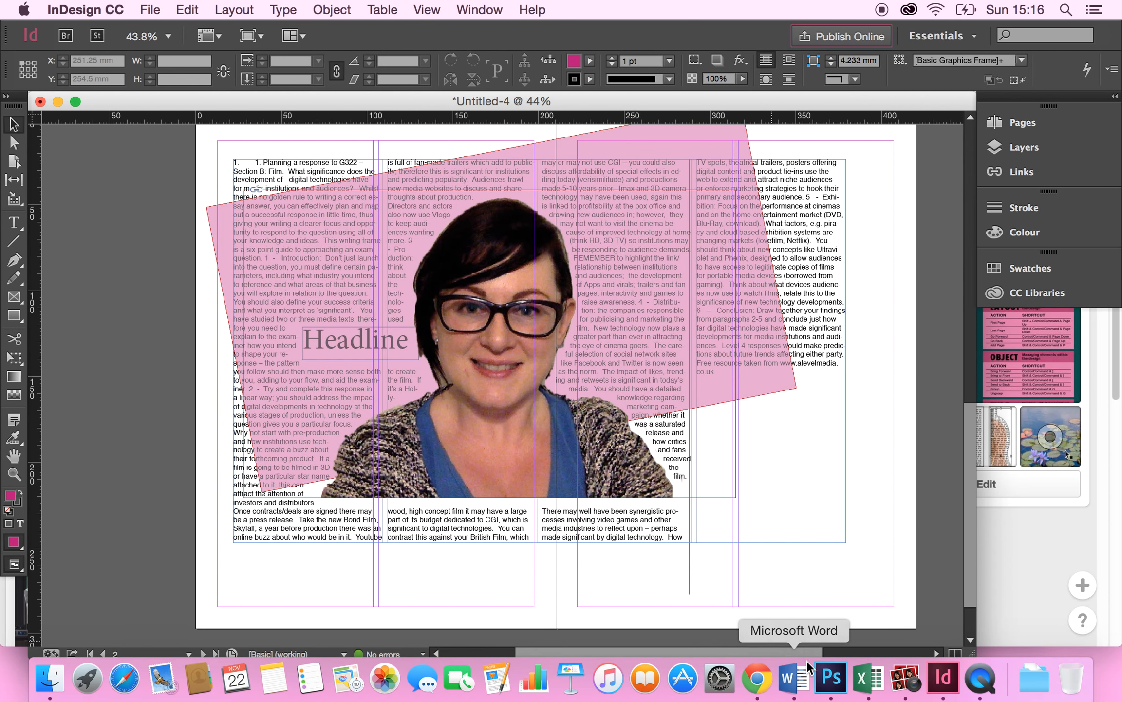
Switch to Chrome, open the Photoshop Tutorials board on Pinterest and look through its pinned effects and techniques.
{"action": "left_click", "coordinate": [763, 681]}
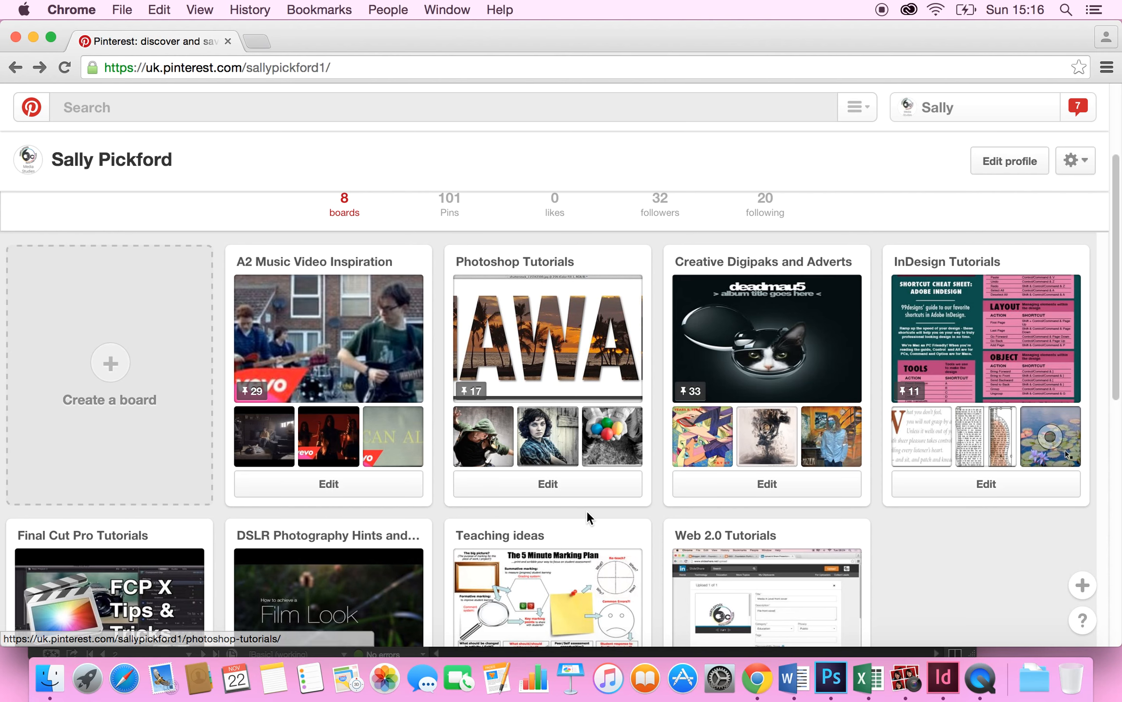
{"action": "left_click", "coordinate": [513, 267]}
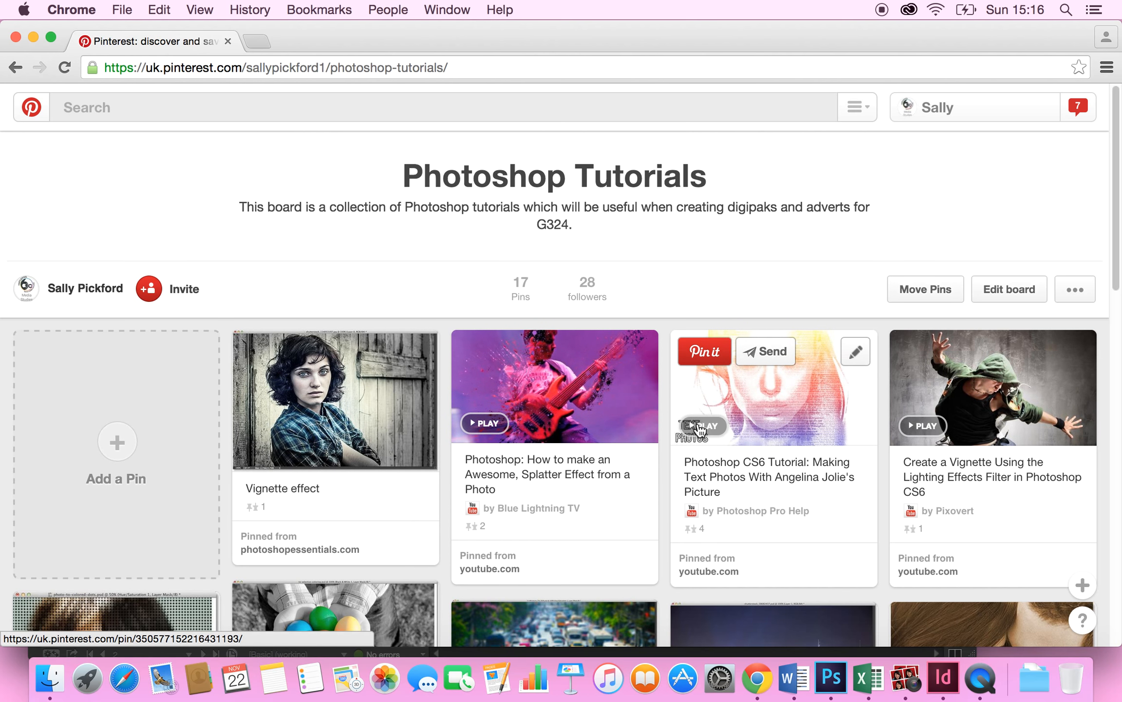
{"action": "scroll", "coordinate": [1102, 459], "scroll_direction": "down", "scroll_amount": 5}
{"action": "scroll", "coordinate": [1101, 459], "scroll_direction": "down", "scroll_amount": 5}
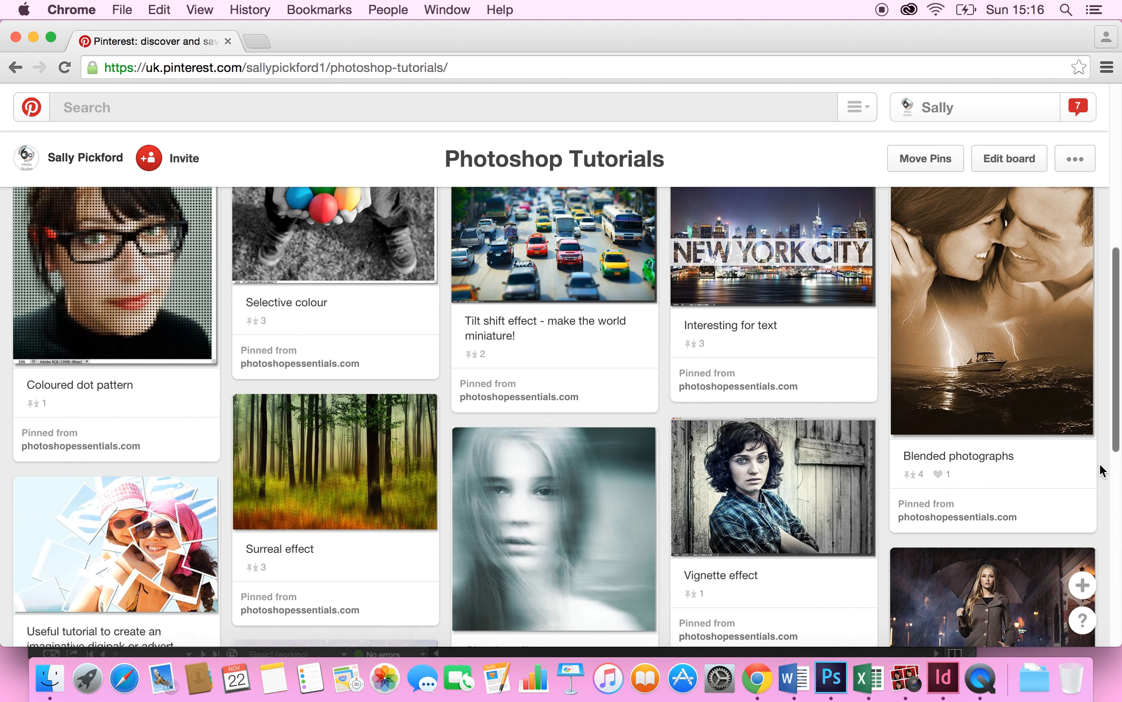
{"action": "scroll", "coordinate": [1099, 419], "scroll_direction": "up", "scroll_amount": 6}
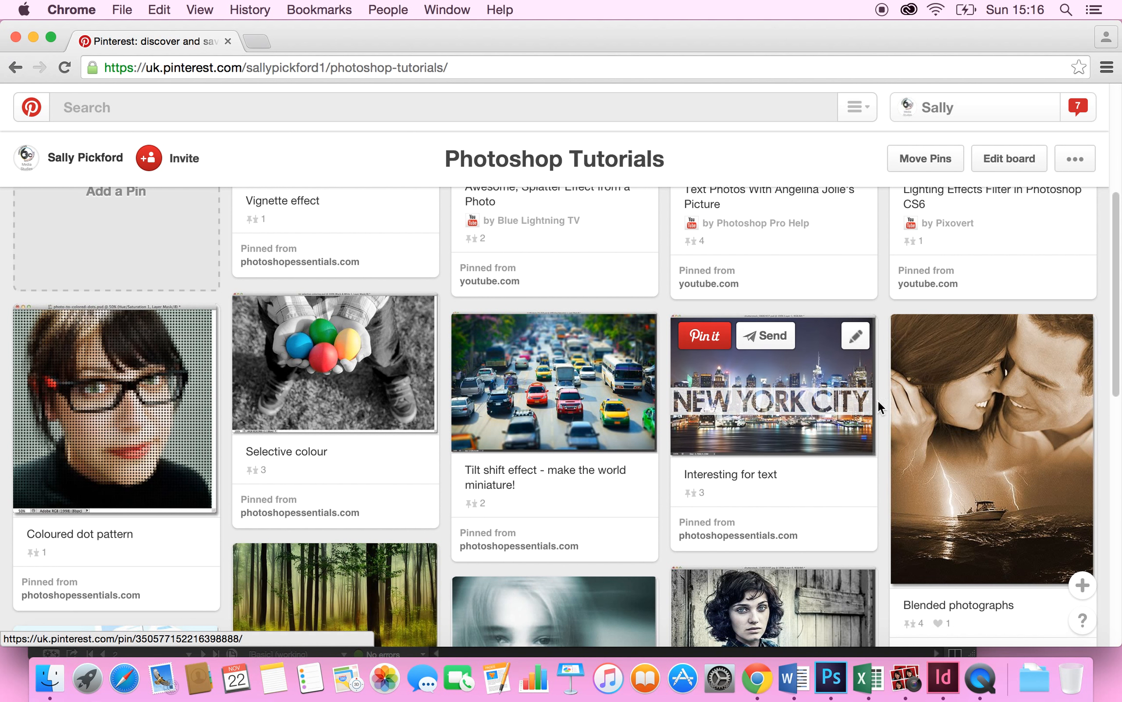
{"action": "left_click_drag", "start_coordinate": [1117, 307], "coordinate": [1113, 504]}
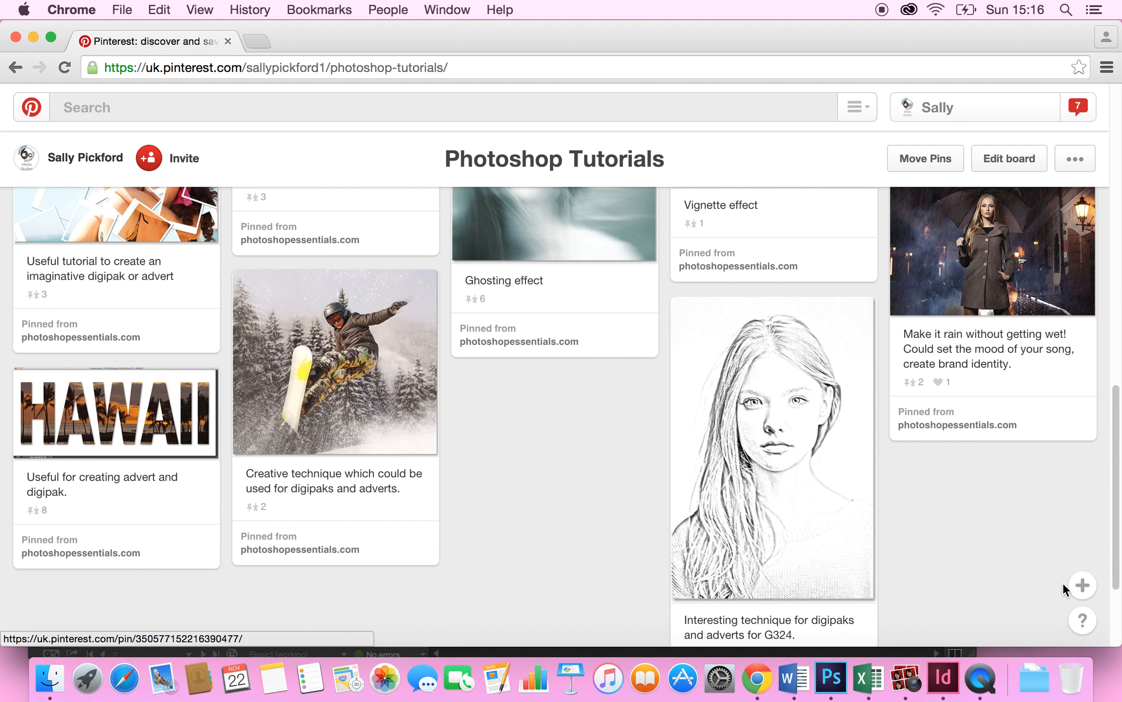
{"action": "left_click_drag", "start_coordinate": [1118, 558], "coordinate": [1119, 320]}
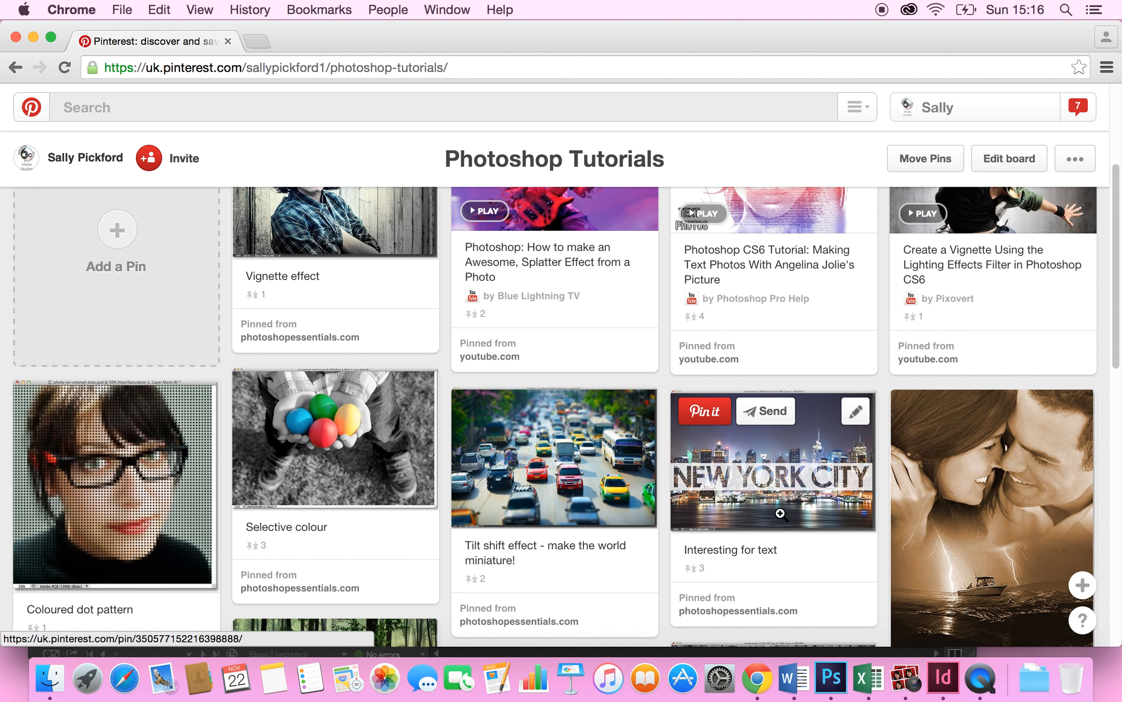
{"action": "left_click_drag", "start_coordinate": [1116, 270], "coordinate": [1116, 189]}
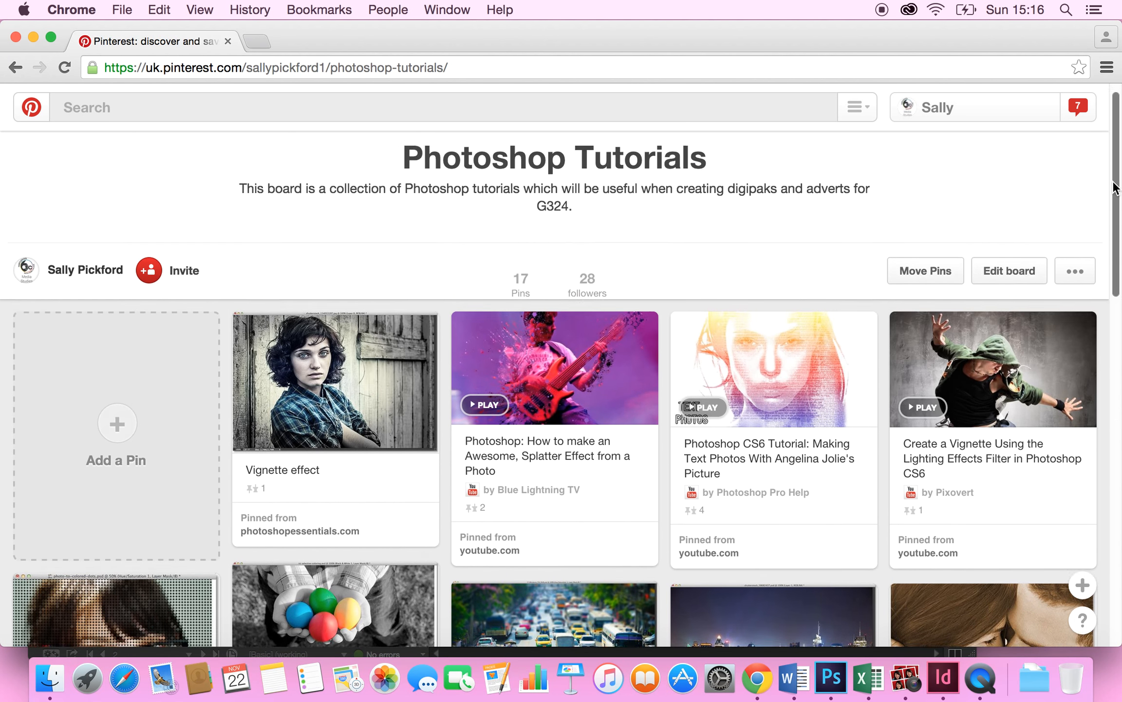
Go back to the profile's boards, browse the pins on the InDesign Tutorials board and return to the InDesign spread.
{"action": "left_click", "coordinate": [12, 71]}
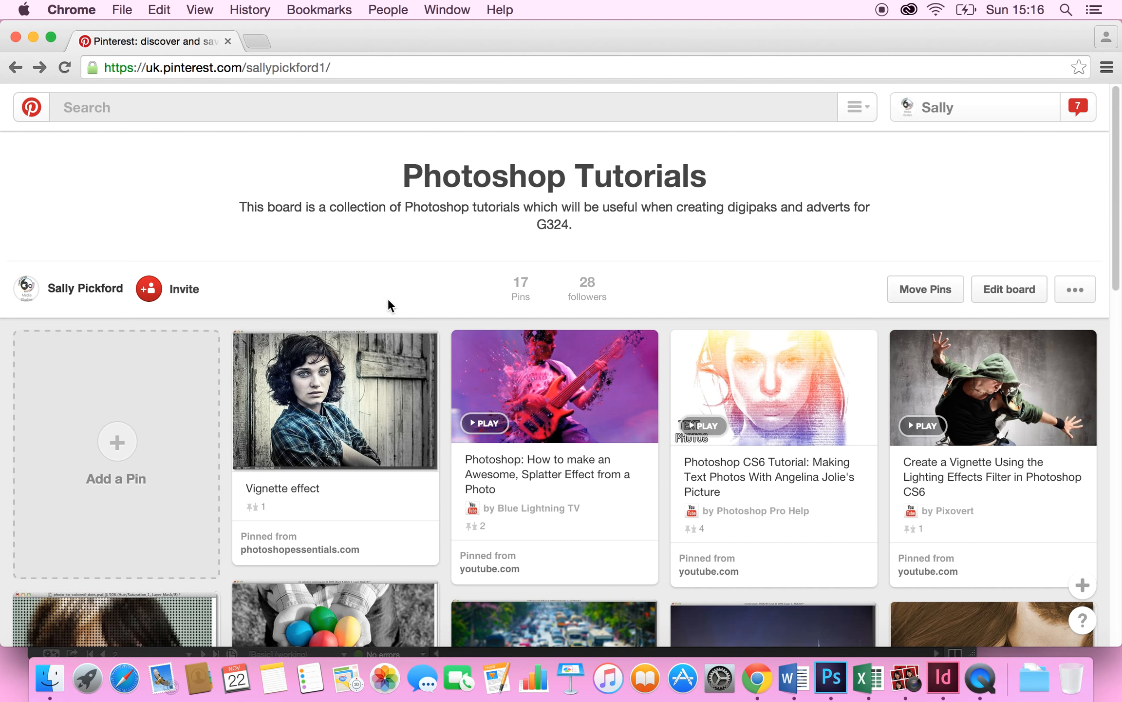
{"action": "left_click", "coordinate": [927, 269]}
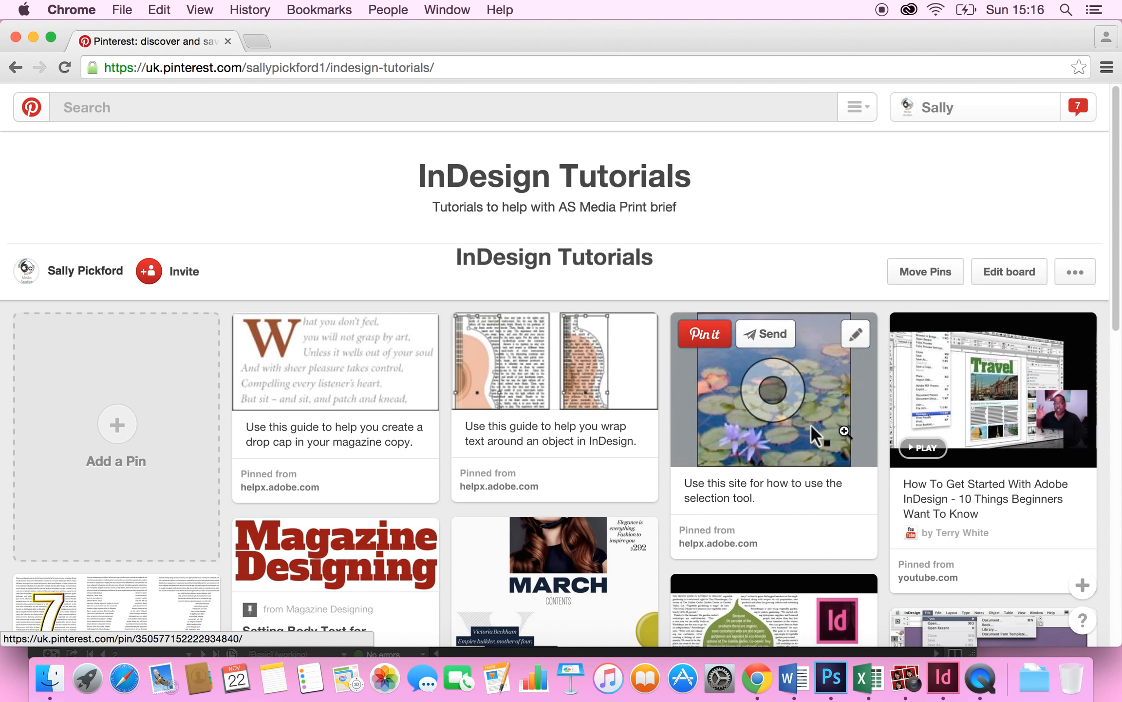
{"action": "scroll", "coordinate": [1115, 204], "scroll_direction": "down", "scroll_amount": 5}
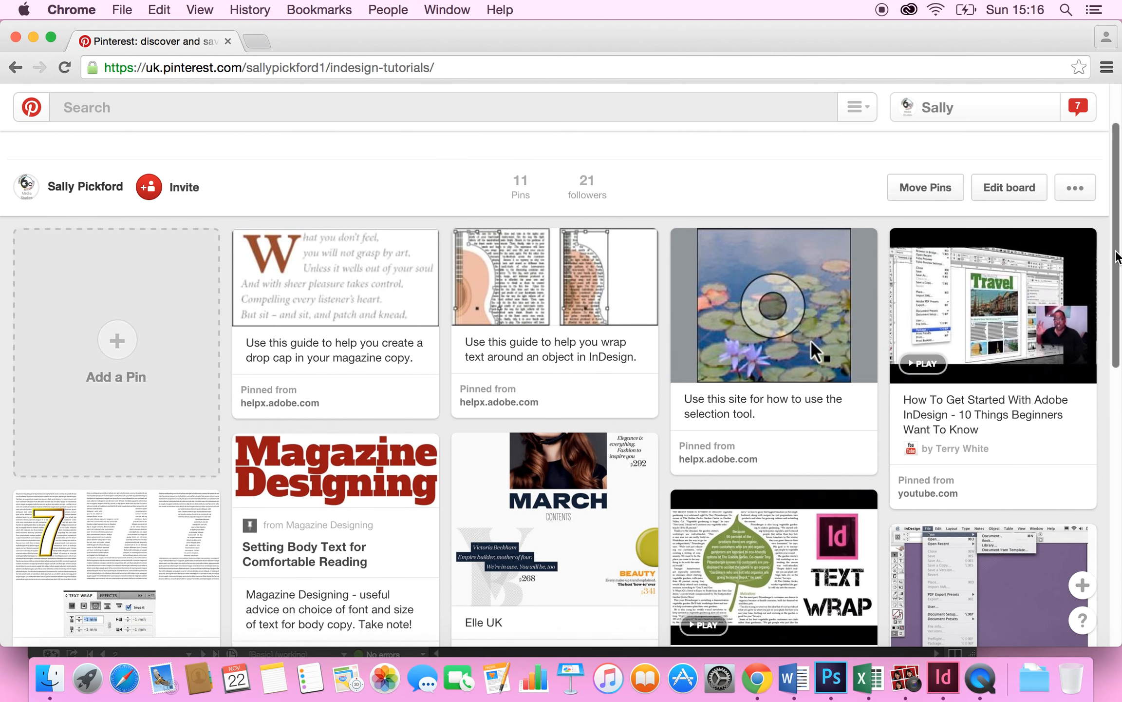
{"action": "scroll", "coordinate": [1118, 251], "scroll_direction": "up", "scroll_amount": 4}
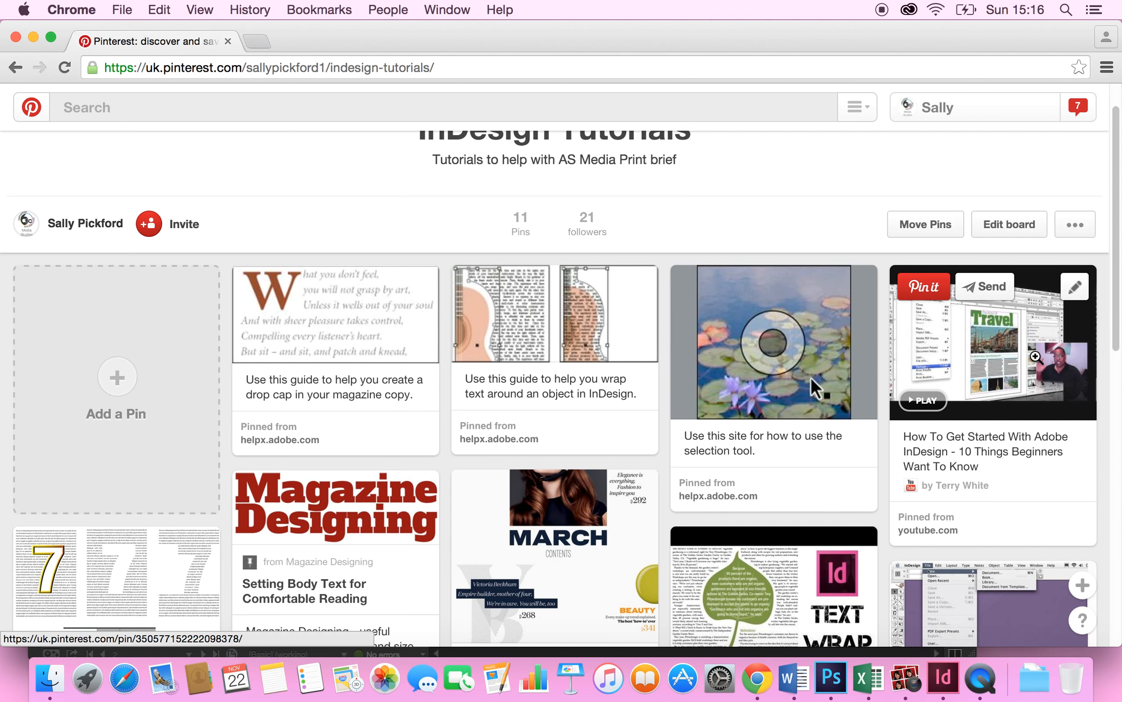
{"action": "scroll", "coordinate": [1039, 323], "scroll_direction": "down", "scroll_amount": 4}
{"action": "scroll", "coordinate": [815, 210], "scroll_direction": "down", "scroll_amount": 3}
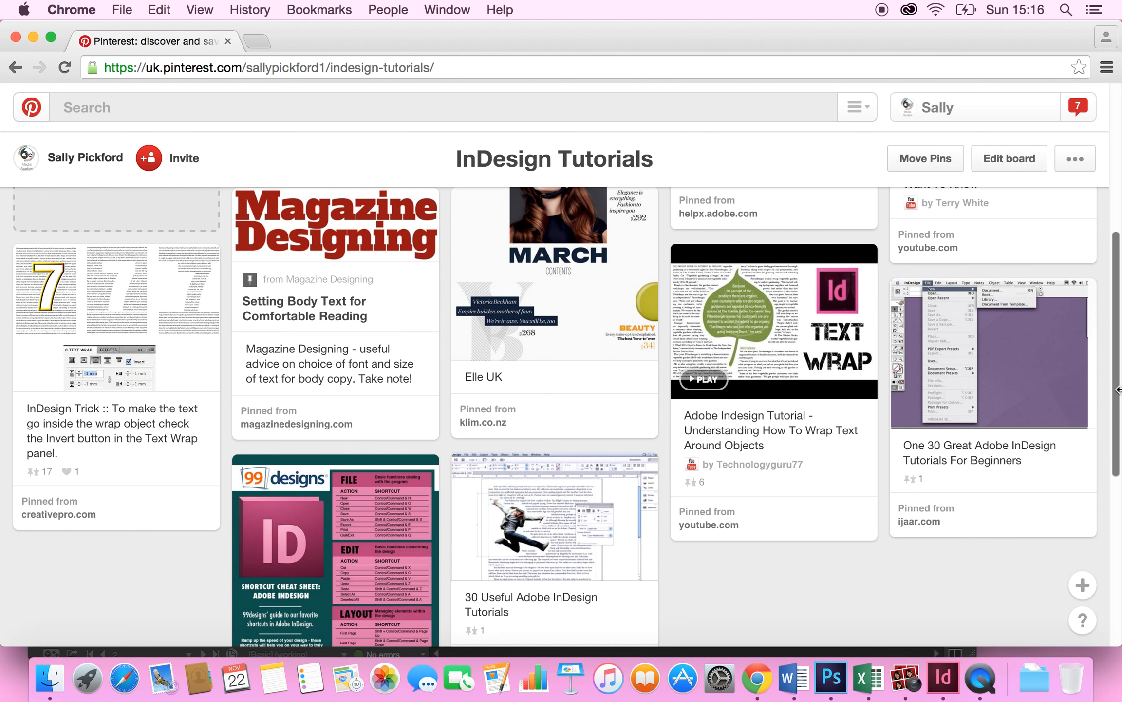
{"action": "scroll", "coordinate": [1118, 390], "scroll_direction": "down", "scroll_amount": 2}
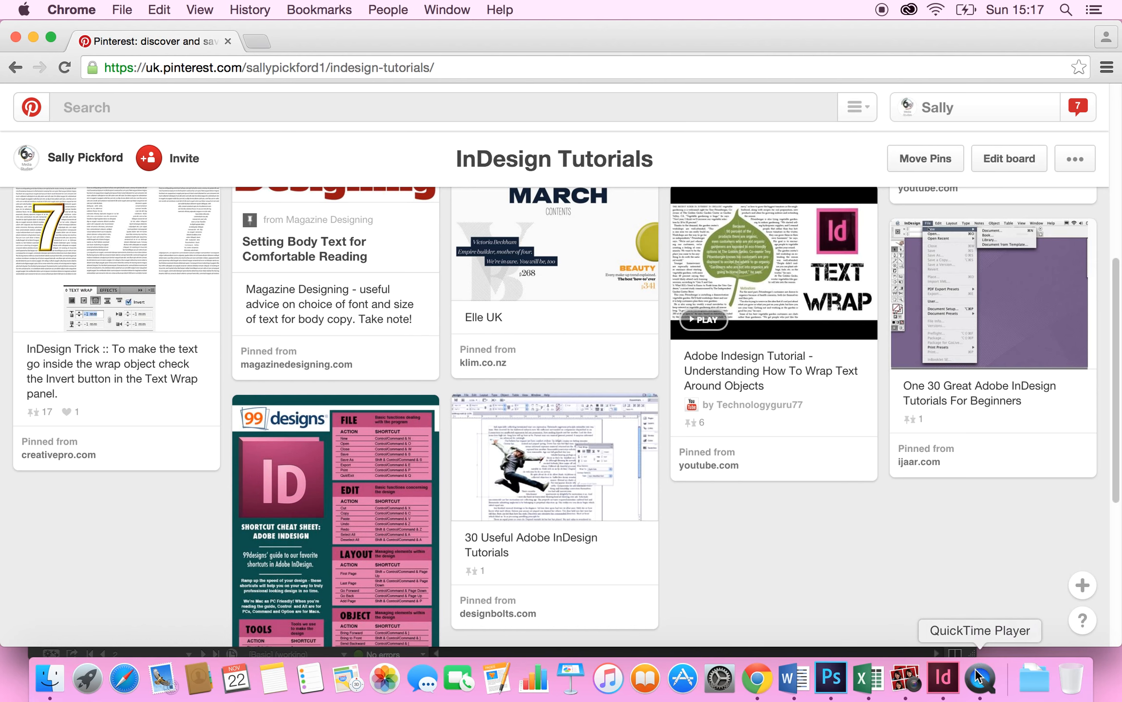
{"action": "left_click", "coordinate": [946, 685]}
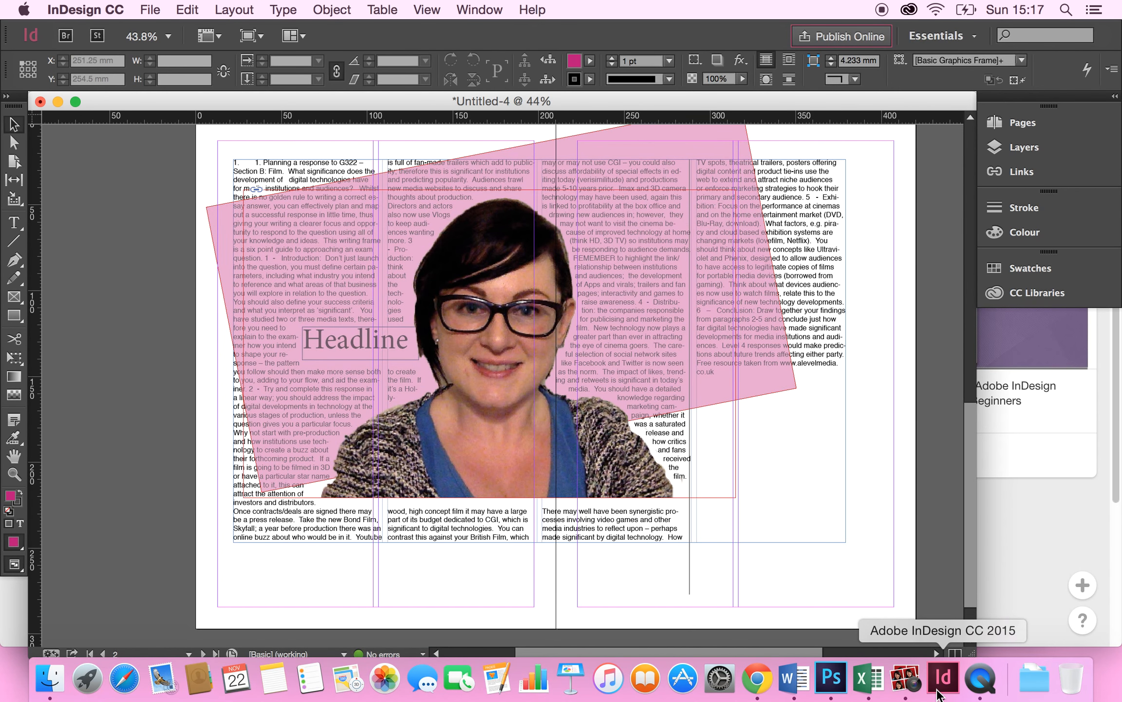